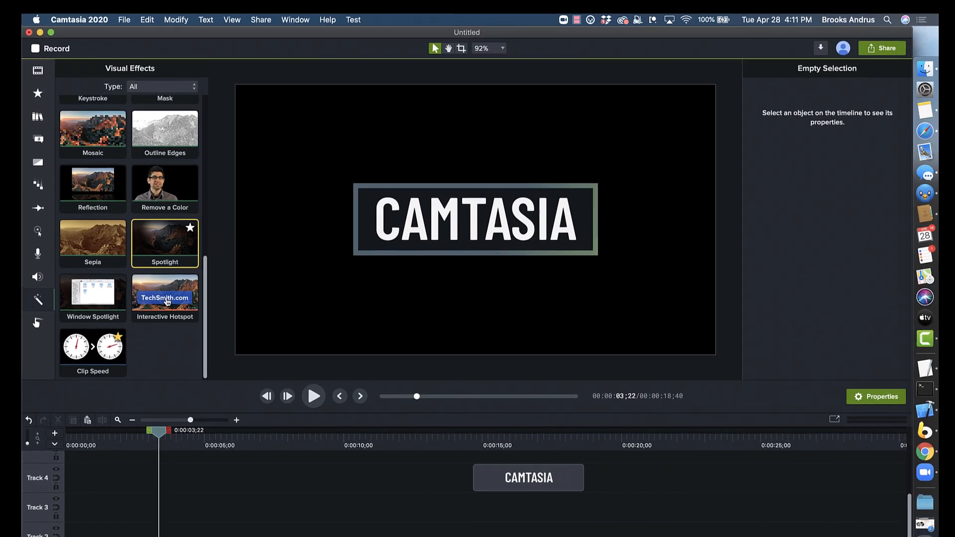
- Preview the finished CAMTASIA title animation in full screen
key(super+Return)
key(space)
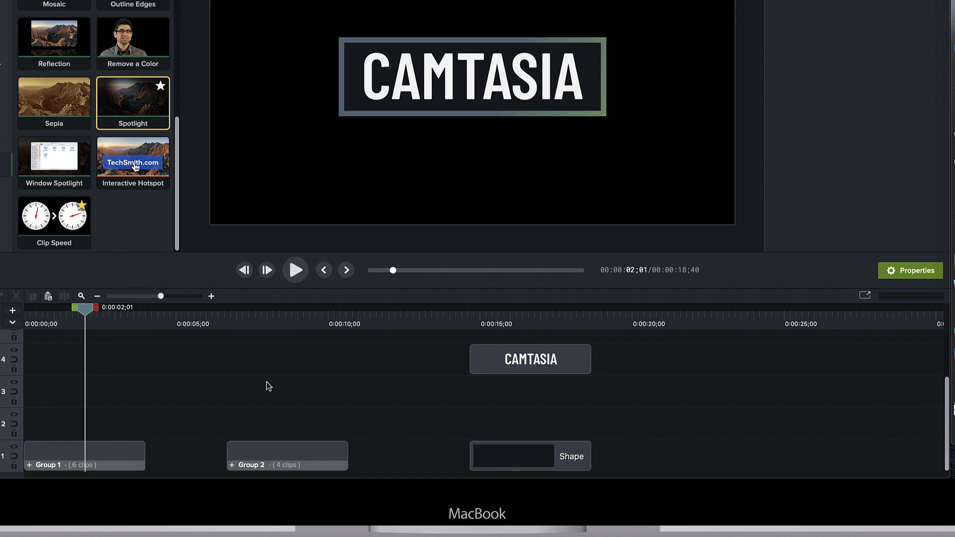
- Move the playhead to 0:00:15;41 over the CAMTASIA title clip and select the background shape on Track 1
click(524, 455)
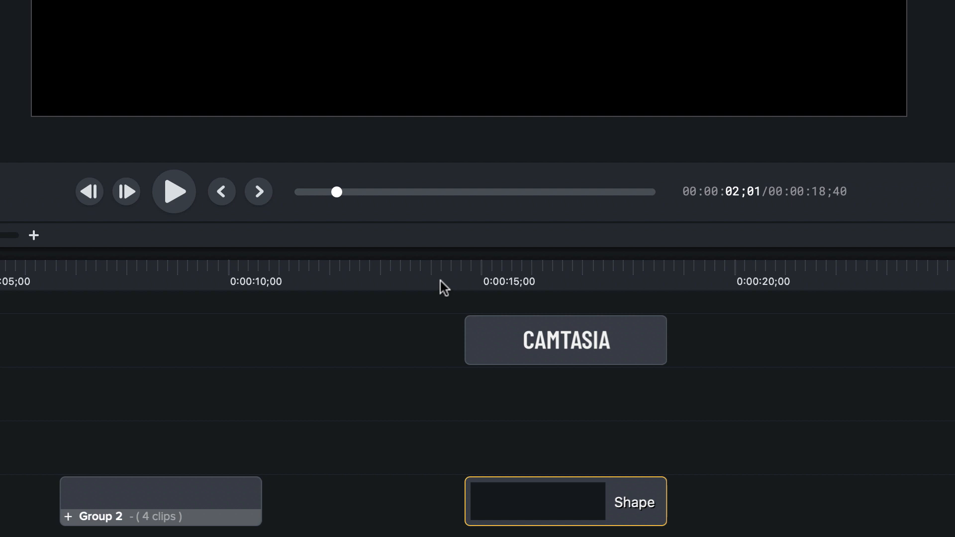
click(451, 276)
drag(448, 257, 514, 278)
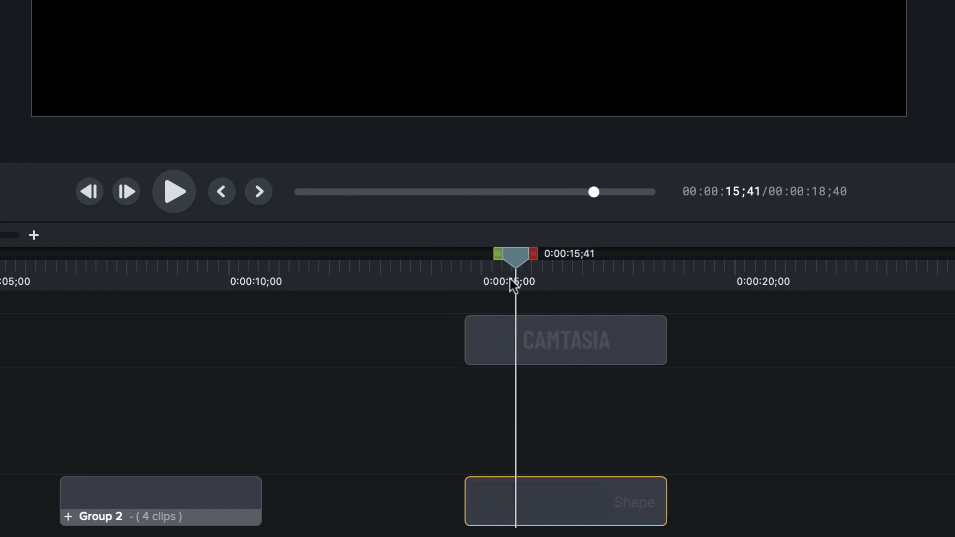
click(519, 348)
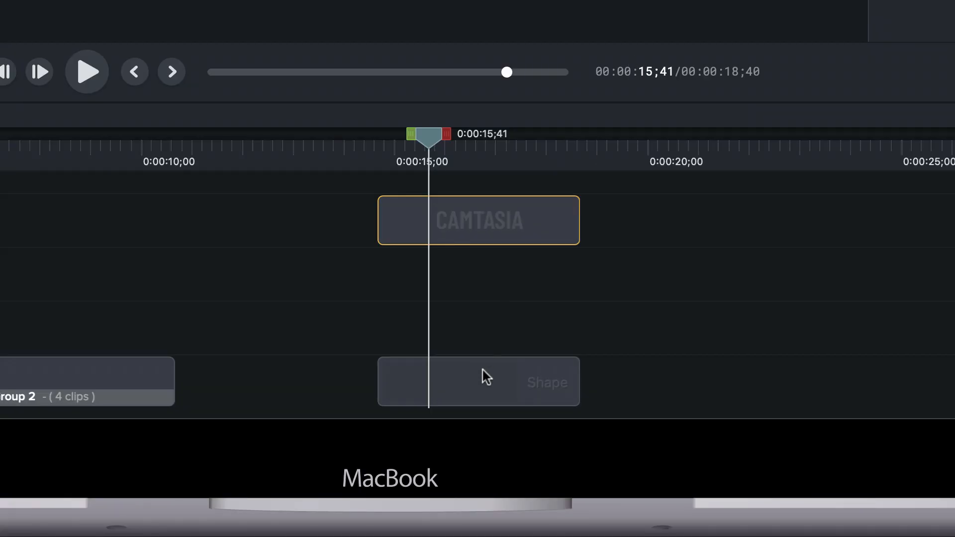
click(486, 377)
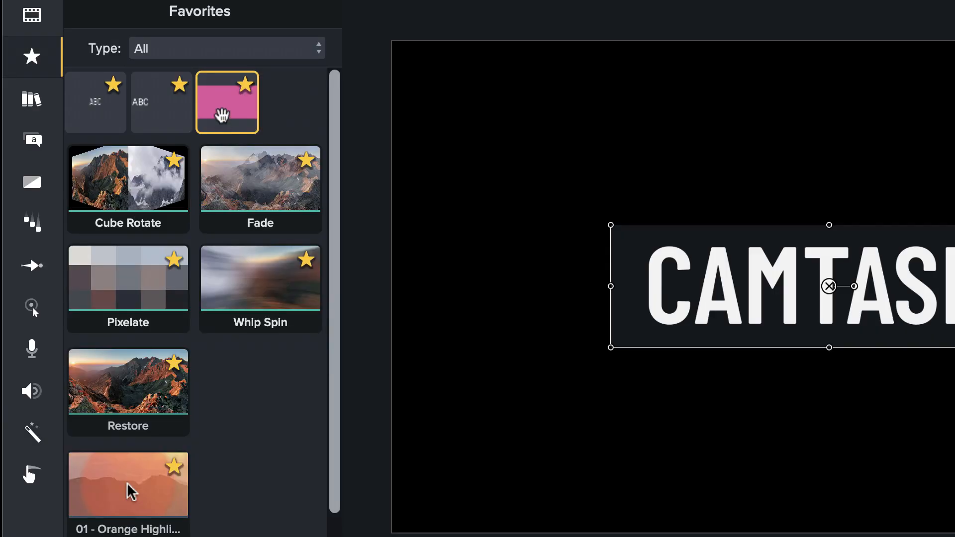
- Replace the background shape on Track 1 with the pink rectangle from the Favorites
drag(227, 108, 478, 473)
click(512, 444)
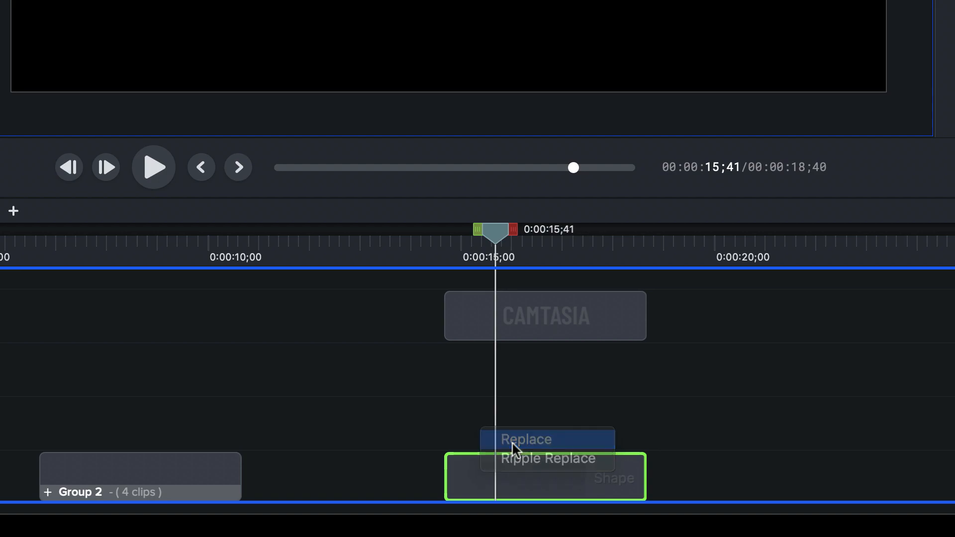
click(561, 415)
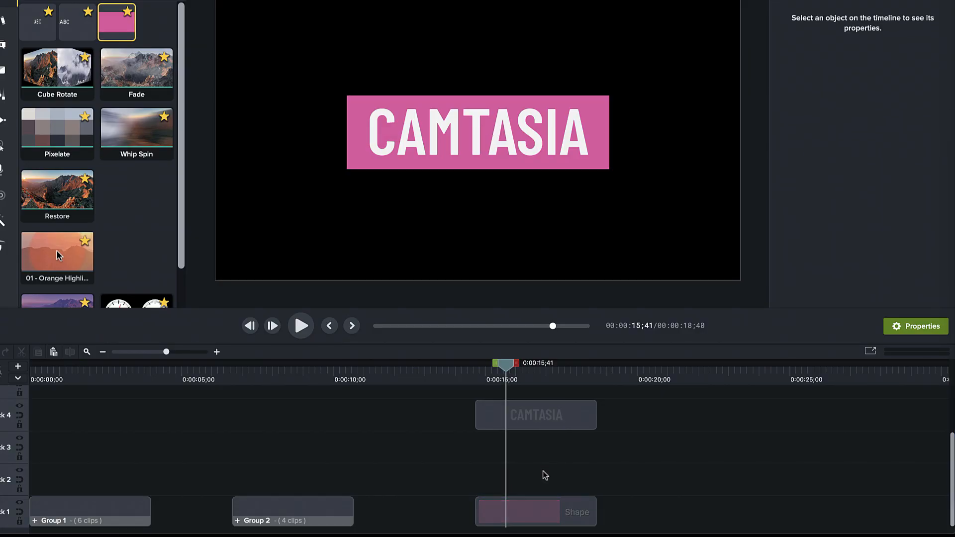
- Set the replaced rectangle's fill to the near-black Camtasia Theme color #14181C
click(545, 519)
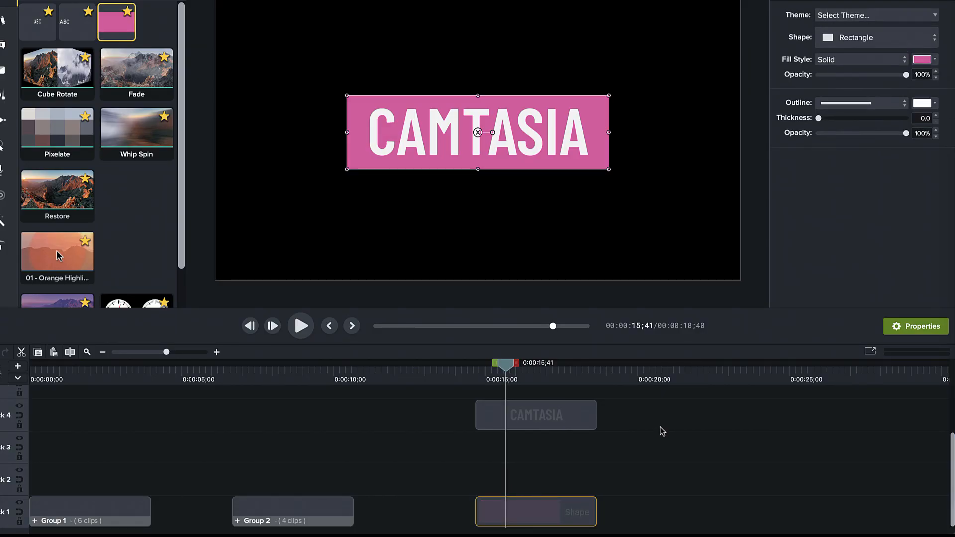
click(898, 174)
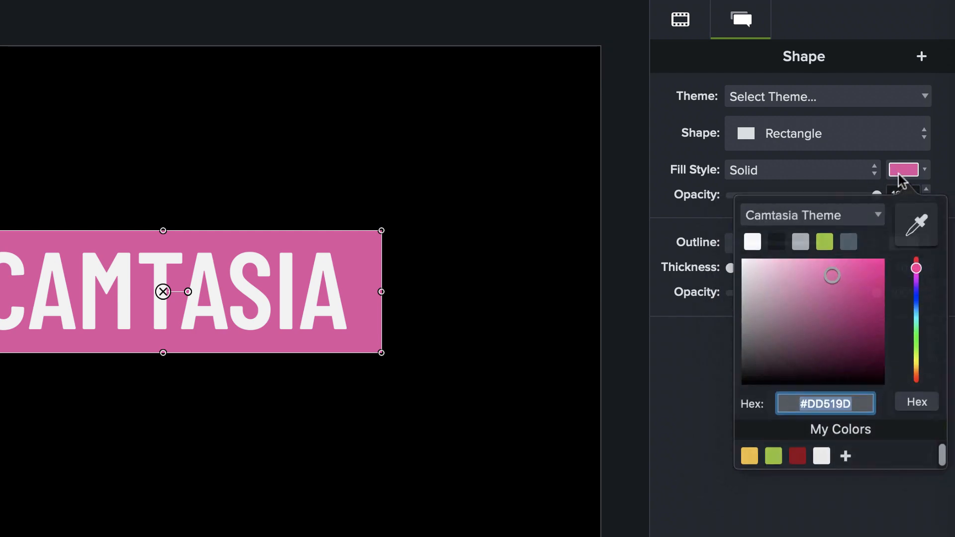
click(777, 242)
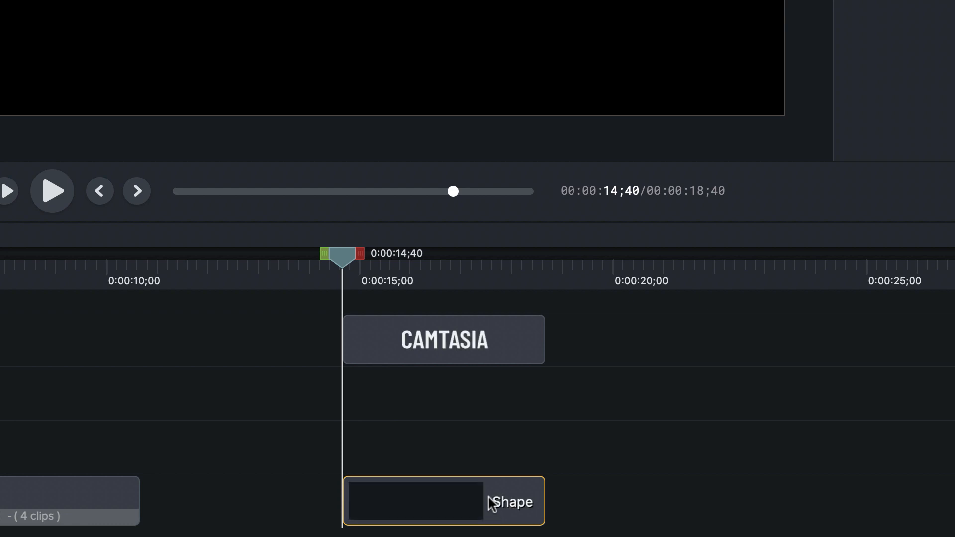
- Paste a copy of the dark rectangle onto Track 2 with a 20.0 outline thickness and 0% fill opacity
key(super+v)
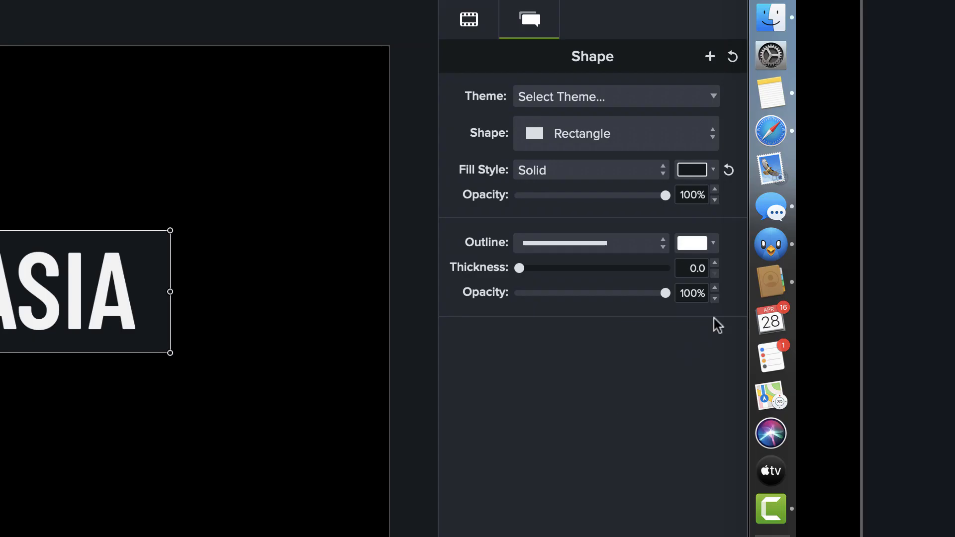
click(688, 269)
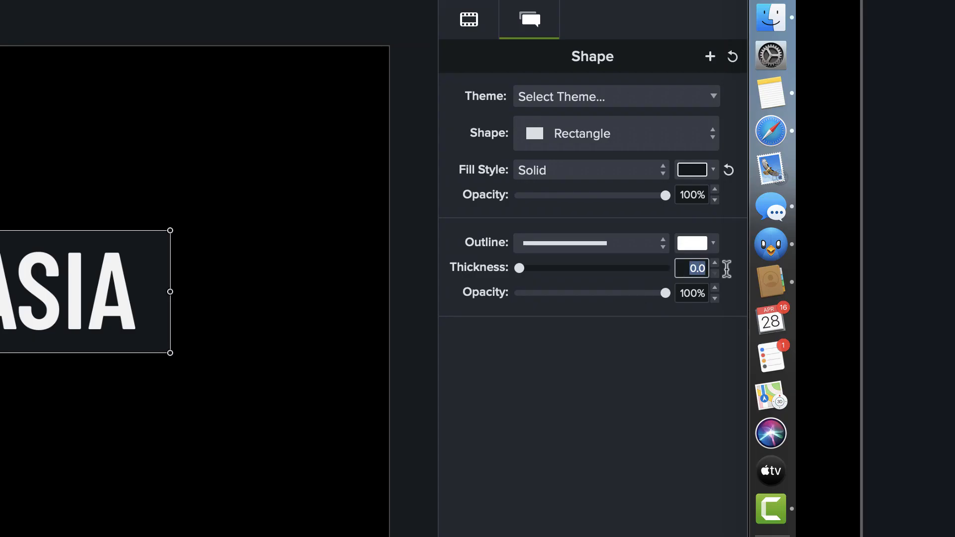
text(20)
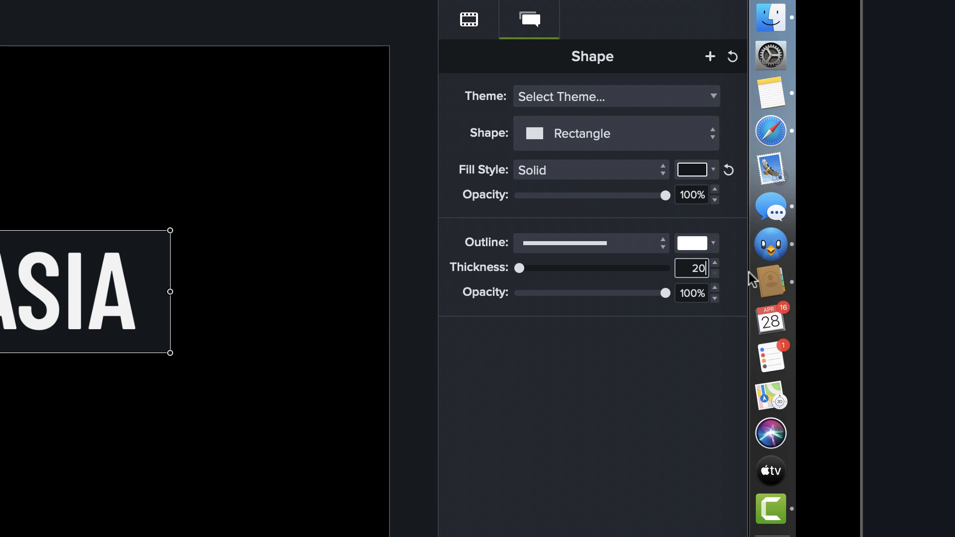
key(Return)
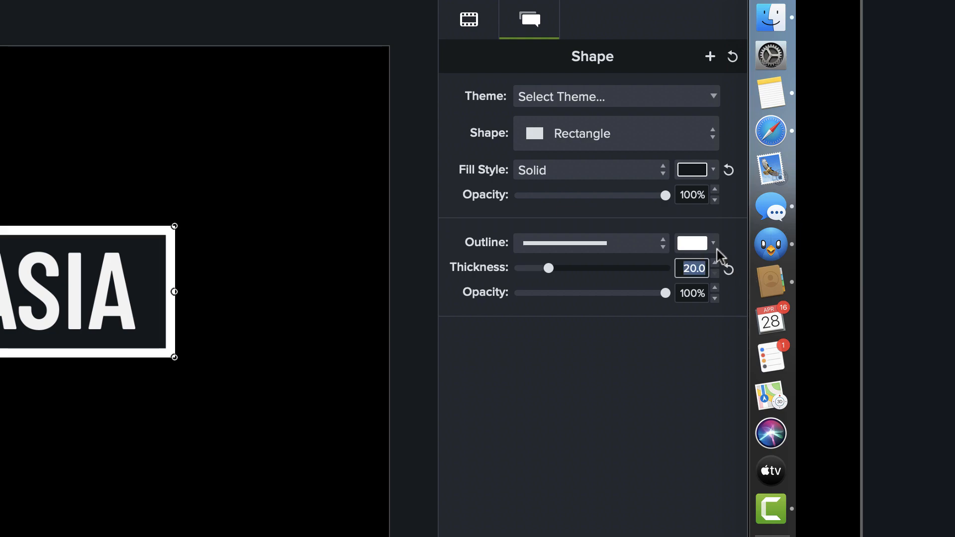
drag(665, 195, 473, 189)
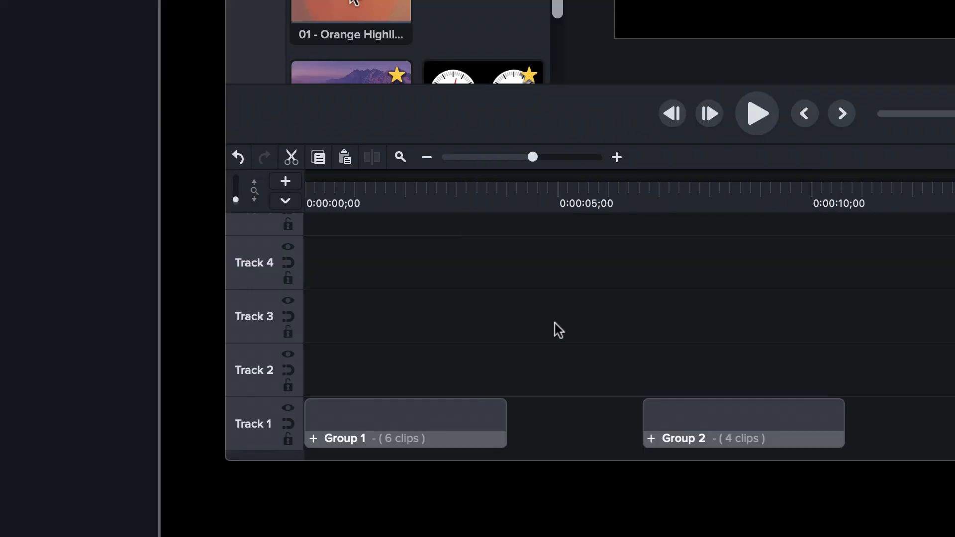
- Isolate Track 2 to inspect the outline rectangle alone, restore all tracks and select the dark rectangle on Track 1
click(287, 354)
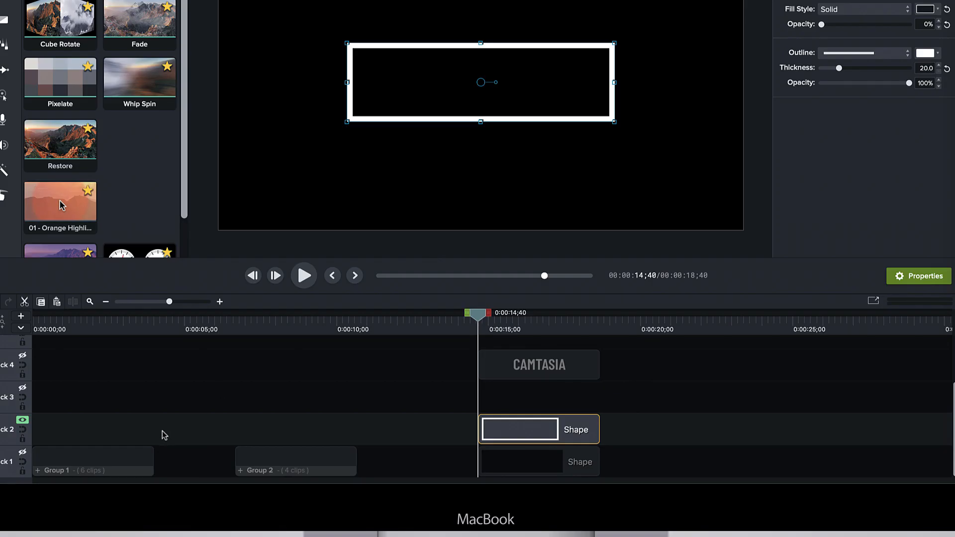
click(22, 420)
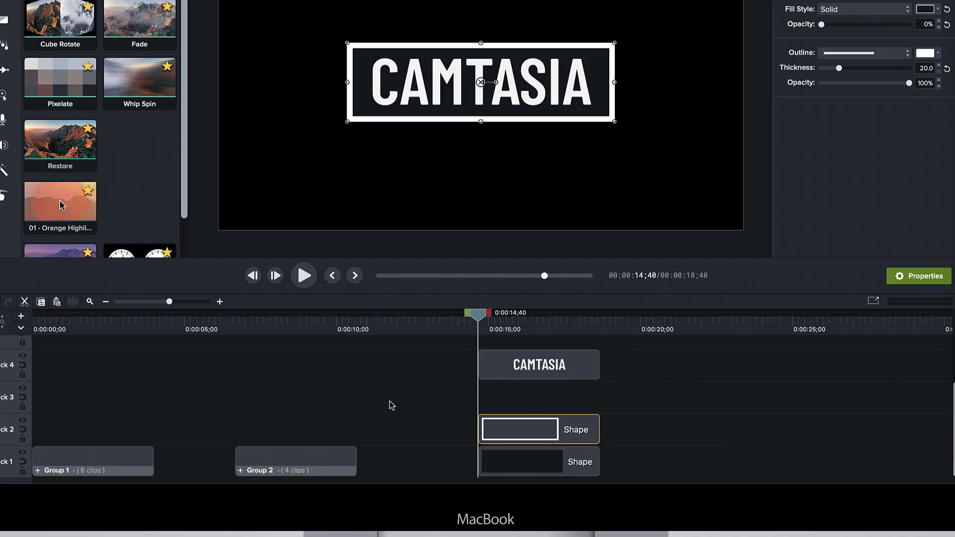
click(552, 413)
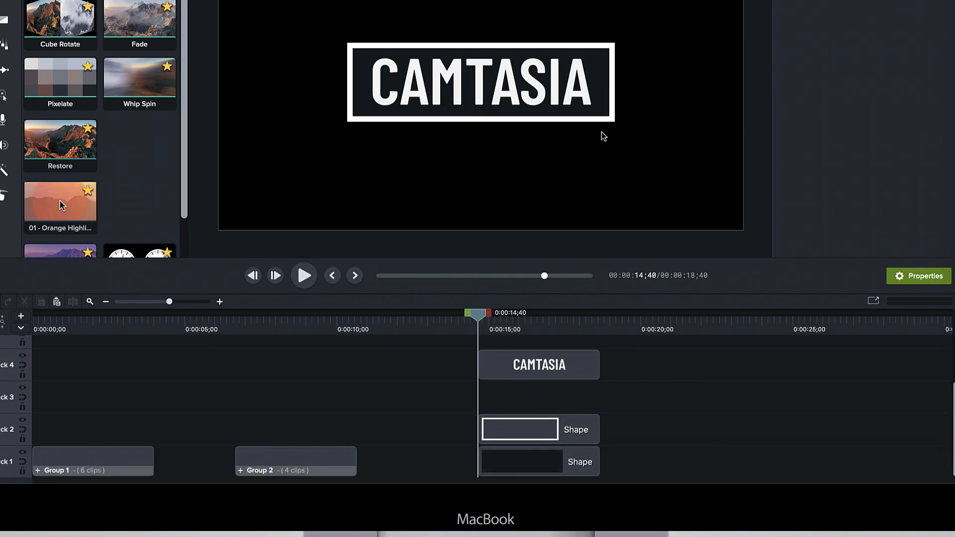
click(559, 467)
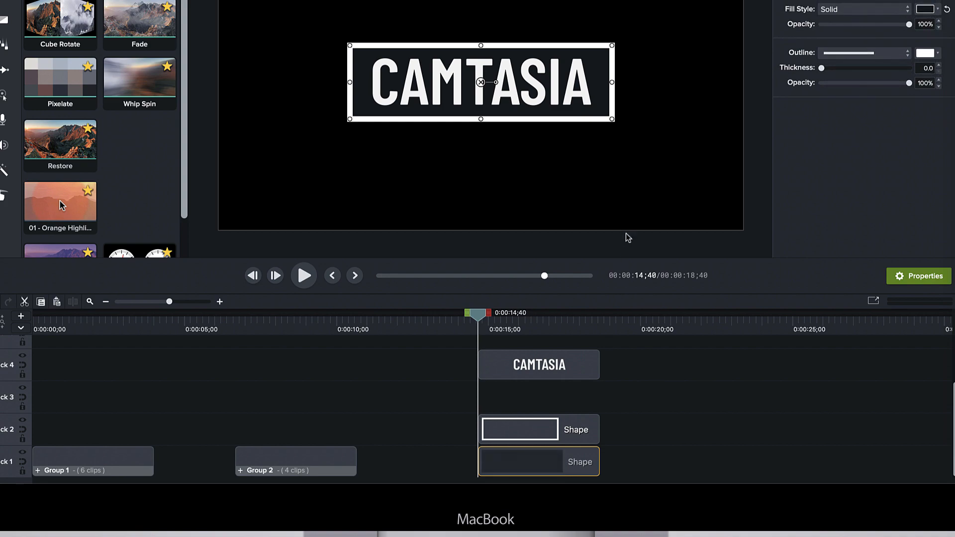
- Set both the fill and outline of the Track 2 rectangle to the slate blue-gray Camtasia Theme color
click(551, 431)
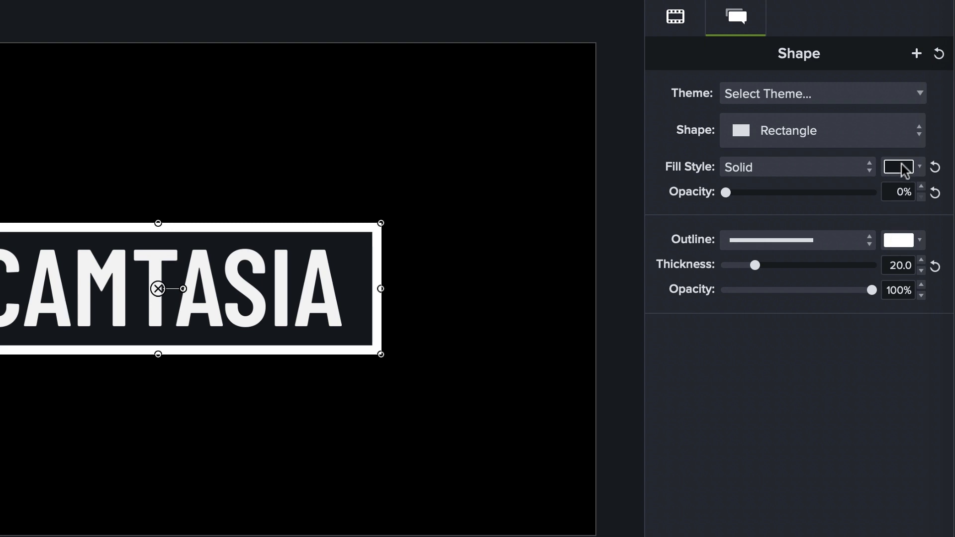
click(903, 168)
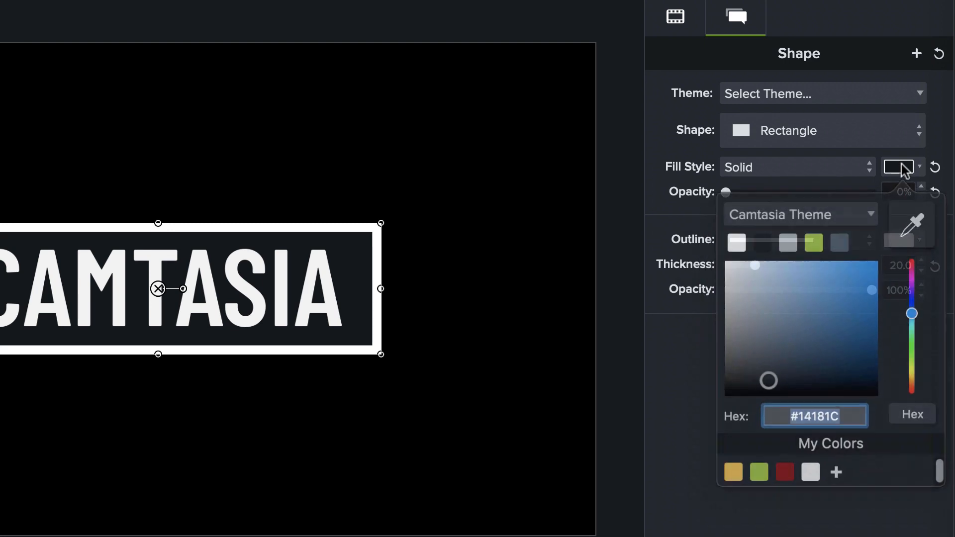
click(844, 240)
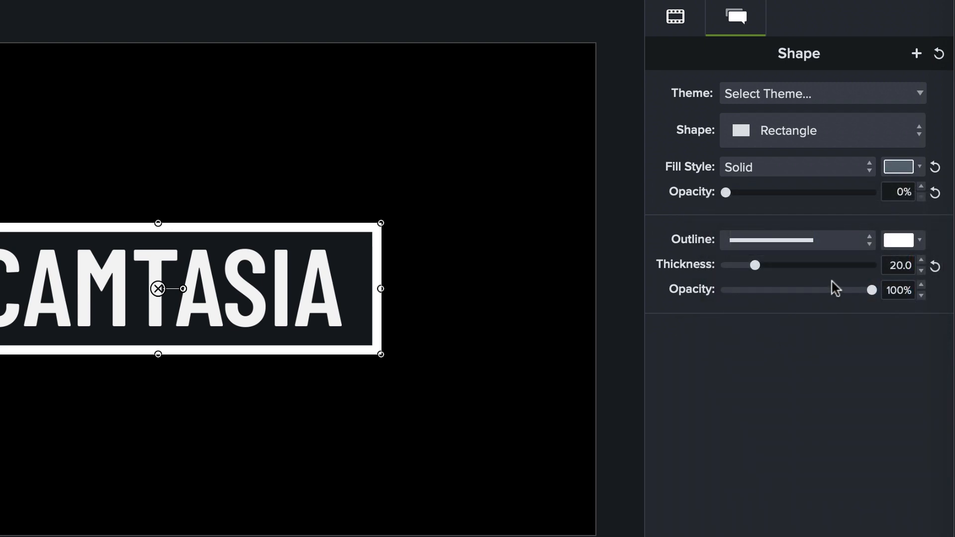
click(895, 246)
click(845, 312)
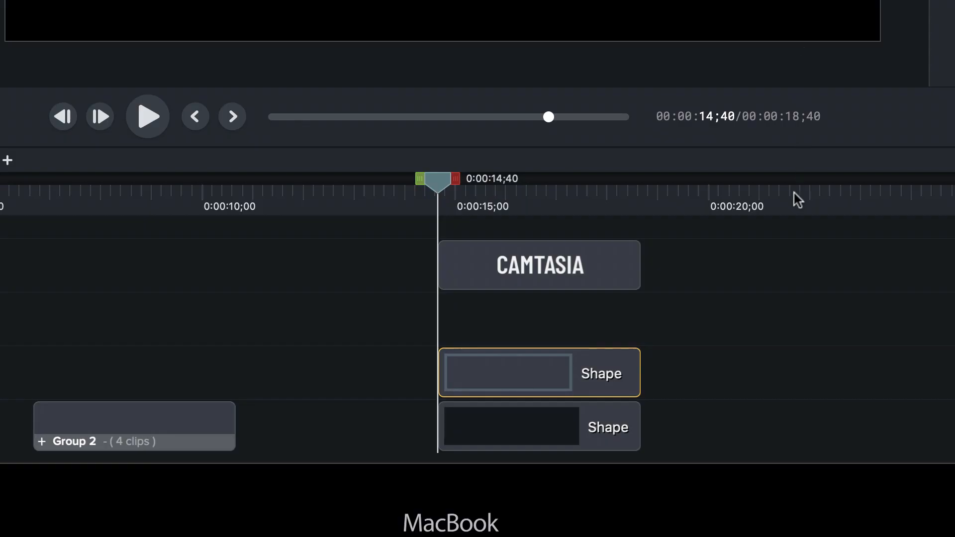
click(772, 259)
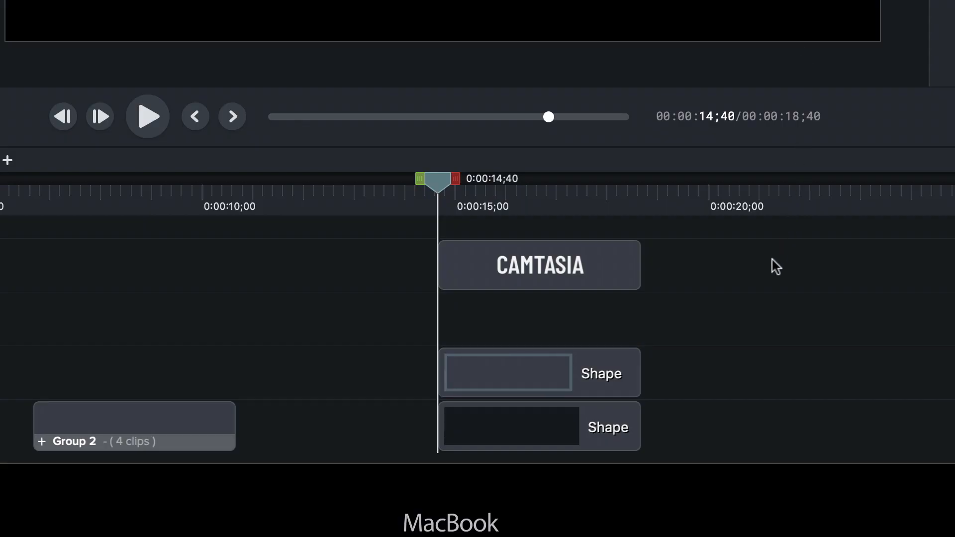
- Paste a copy of the slate outline rectangle onto Track 3 and change its outline to a bright lime green
click(556, 380)
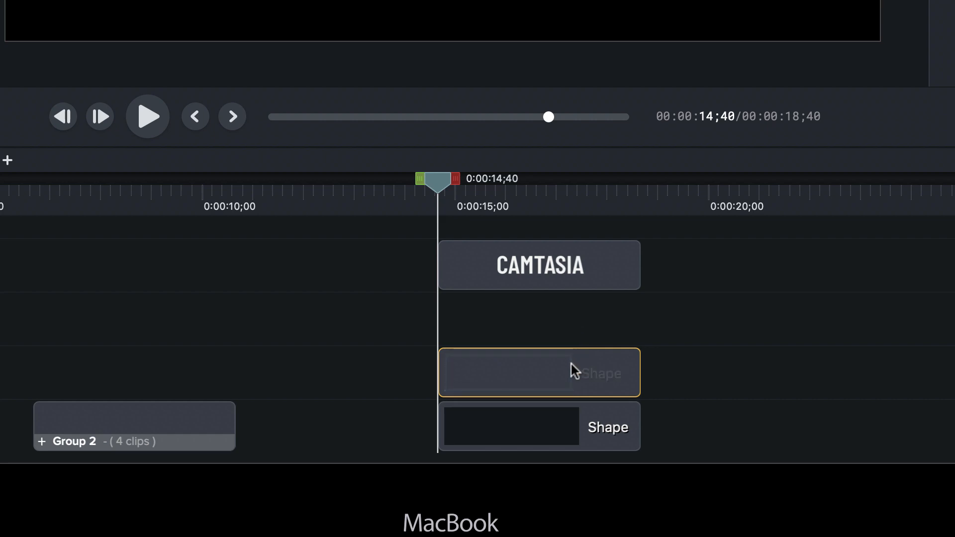
key(super+v)
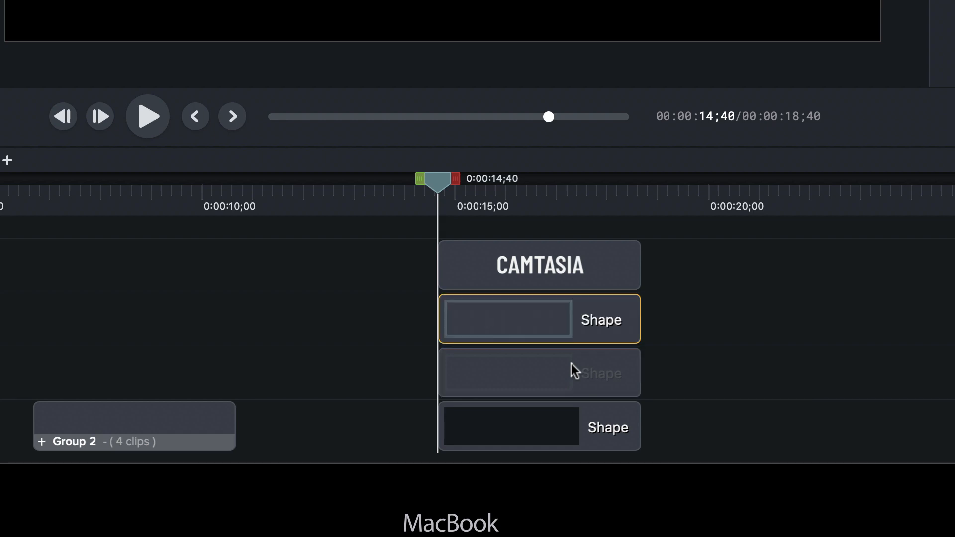
click(564, 311)
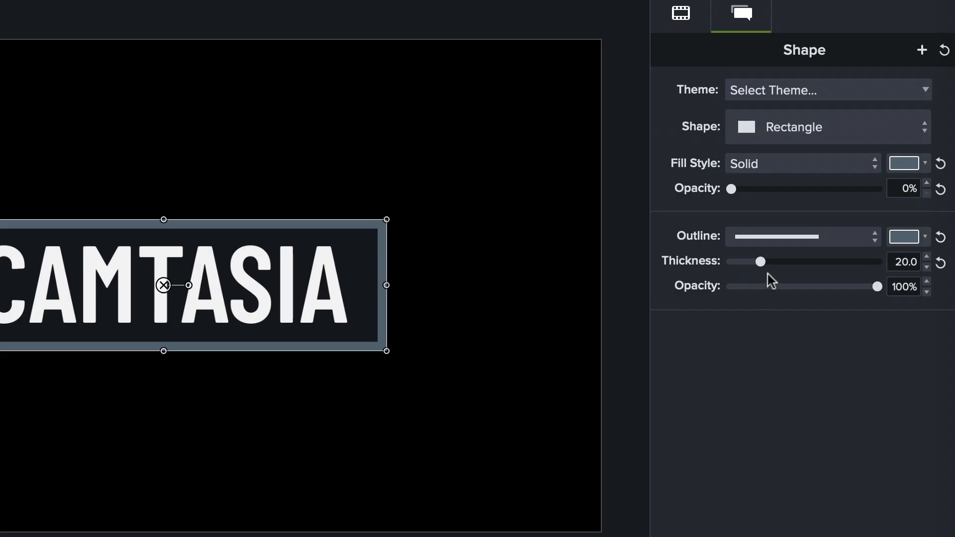
click(911, 237)
click(828, 310)
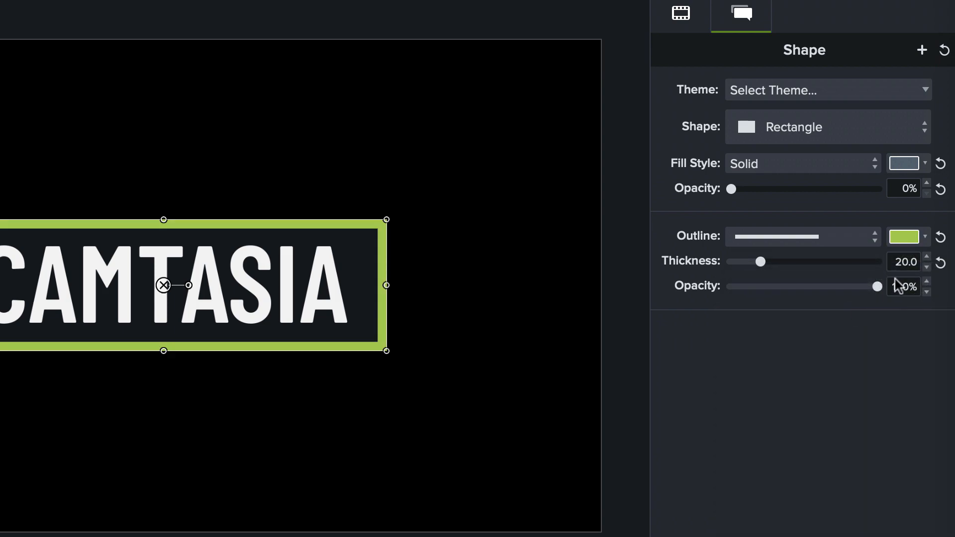
click(903, 243)
drag(857, 347, 896, 311)
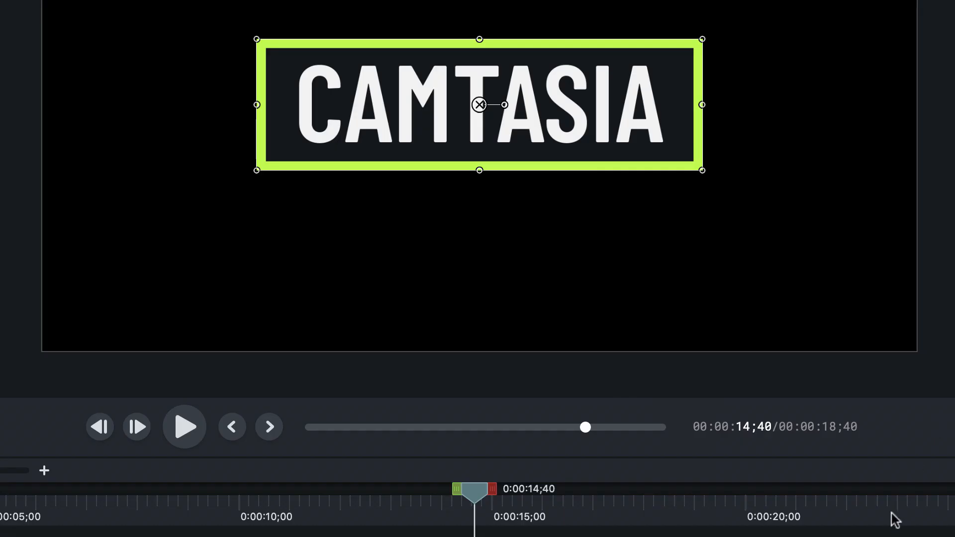
- Set the playhead to 0:00:14;43, enlarge the timeline area and move the CAMTASIA title up to Track 5 at the playhead
mouse_move(472, 491)
mouse_down()
mouse_move(560, 502)
mouse_move(457, 503)
mouse_move(550, 505)
mouse_move(465, 502)
mouse_move(520, 502)
mouse_move(475, 507)
mouse_up()
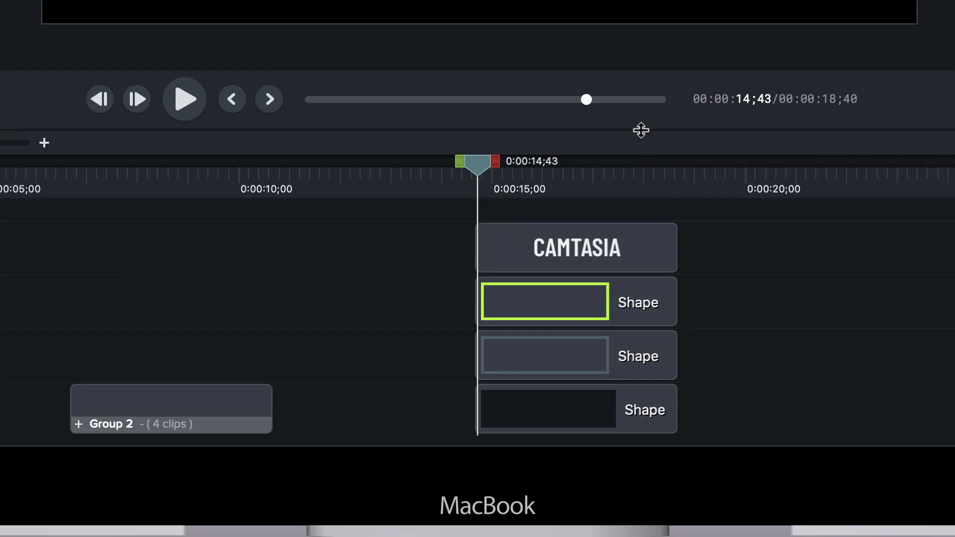
drag(640, 131, 635, 19)
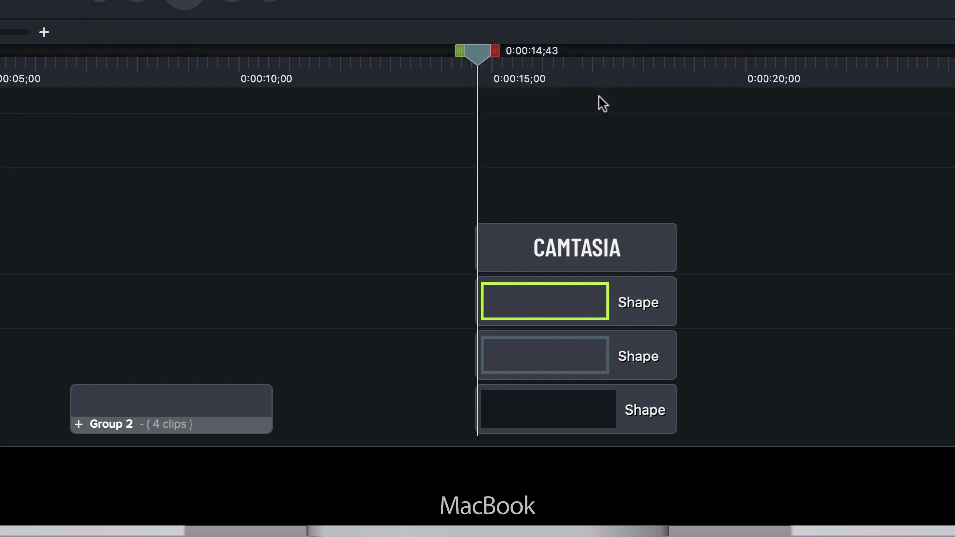
drag(547, 245, 580, 178)
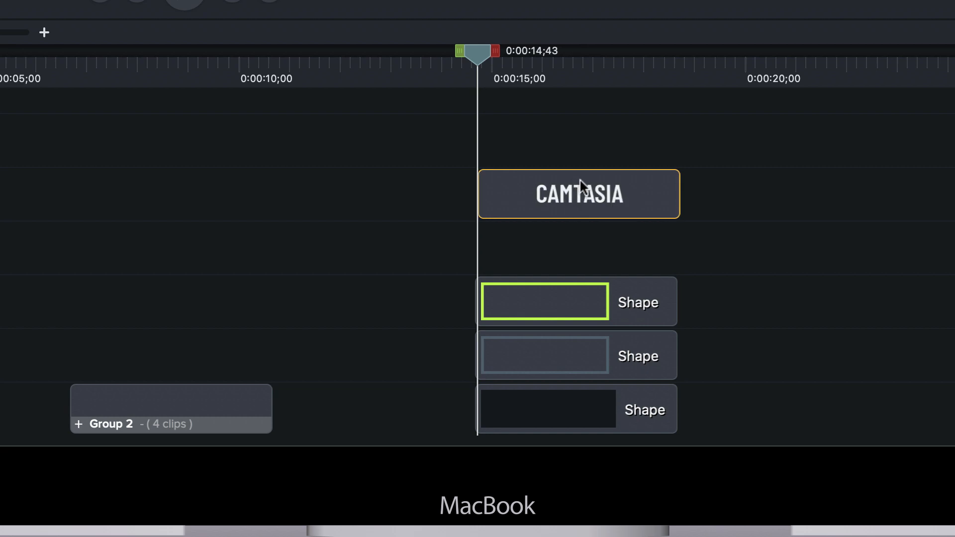
click(599, 254)
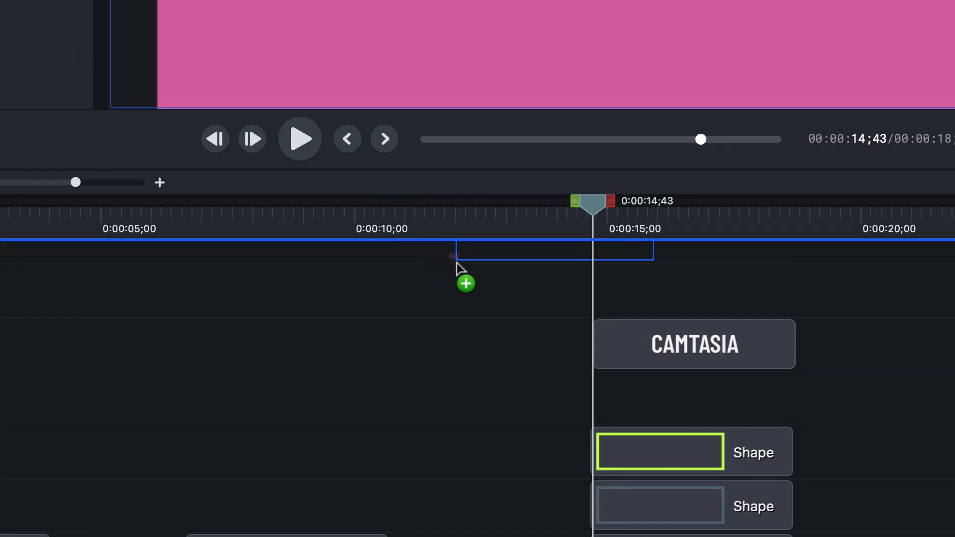
- Add the favorite pink rectangle to Track 4 at 0:00:14;43, directly beneath the CAMTASIA title, and enlarge the canvas area
drag(458, 260, 596, 408)
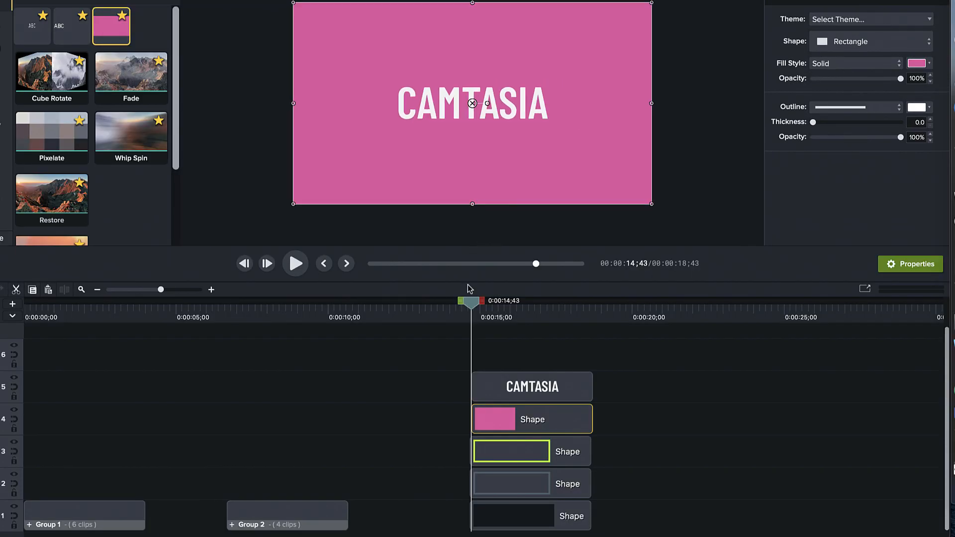
drag(467, 283, 466, 334)
scroll(552, 424, up, 1)
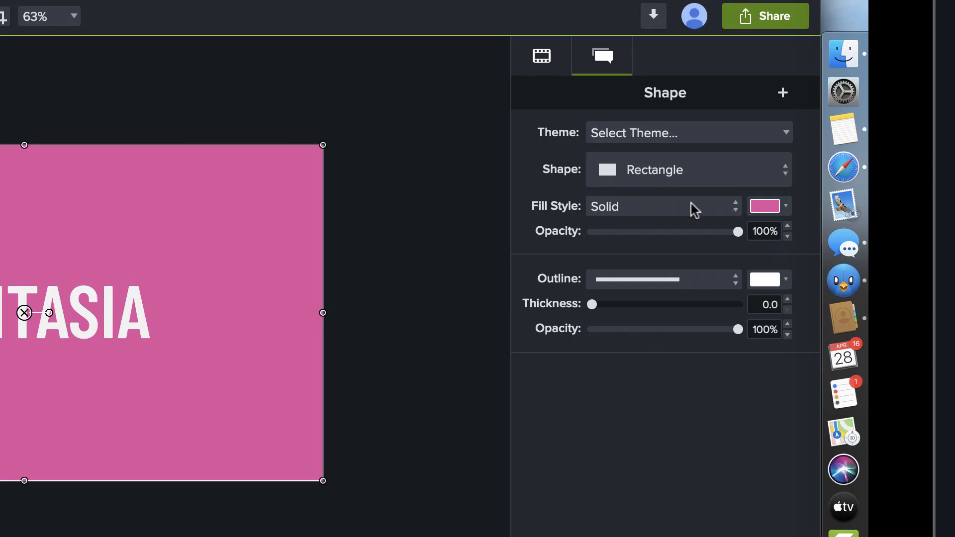
- Change the Track 4 pink rectangle's fill style to Gradient and its fill color to black
click(680, 202)
click(675, 219)
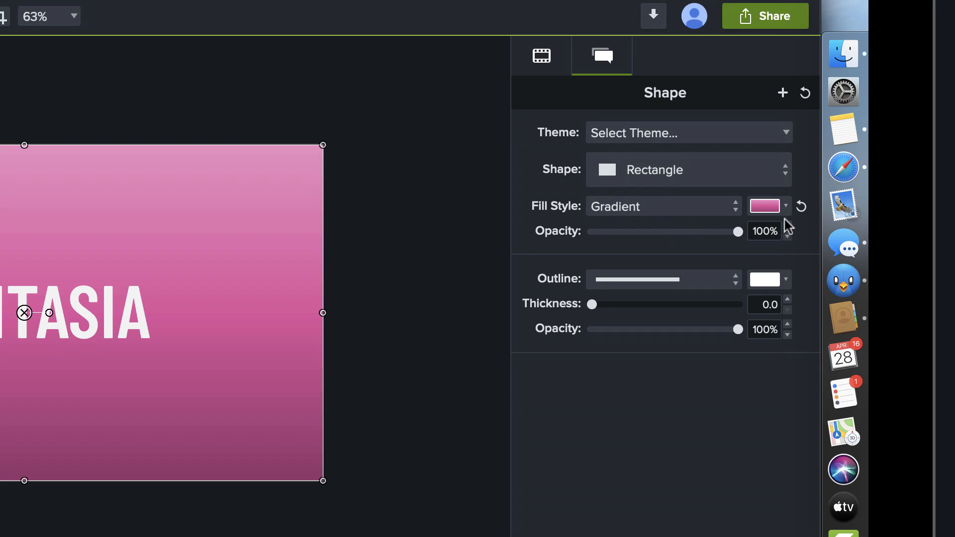
click(765, 206)
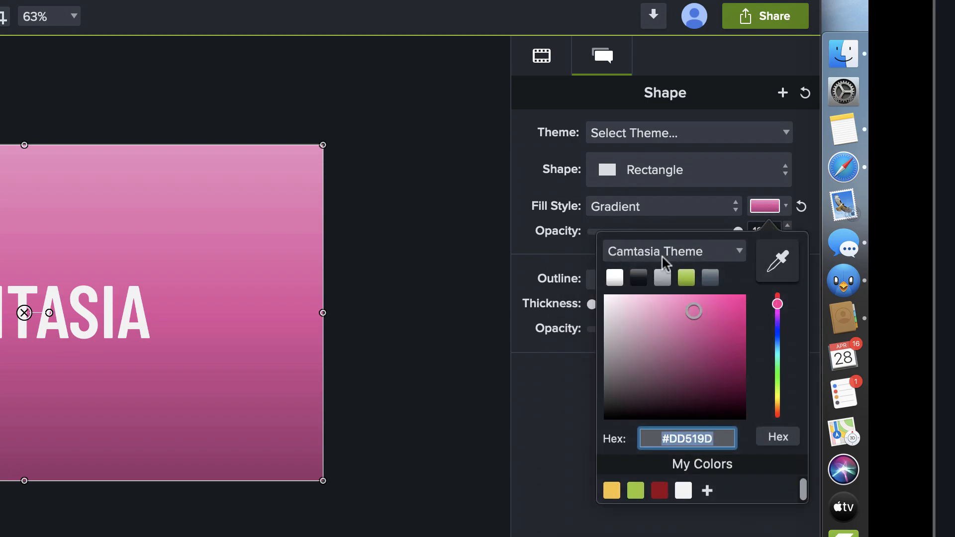
drag(619, 396, 596, 443)
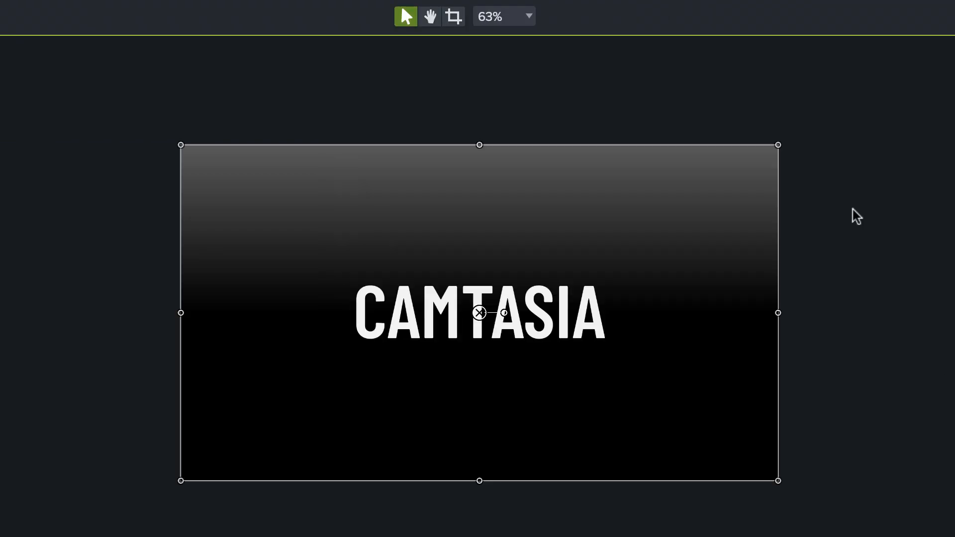
click(870, 209)
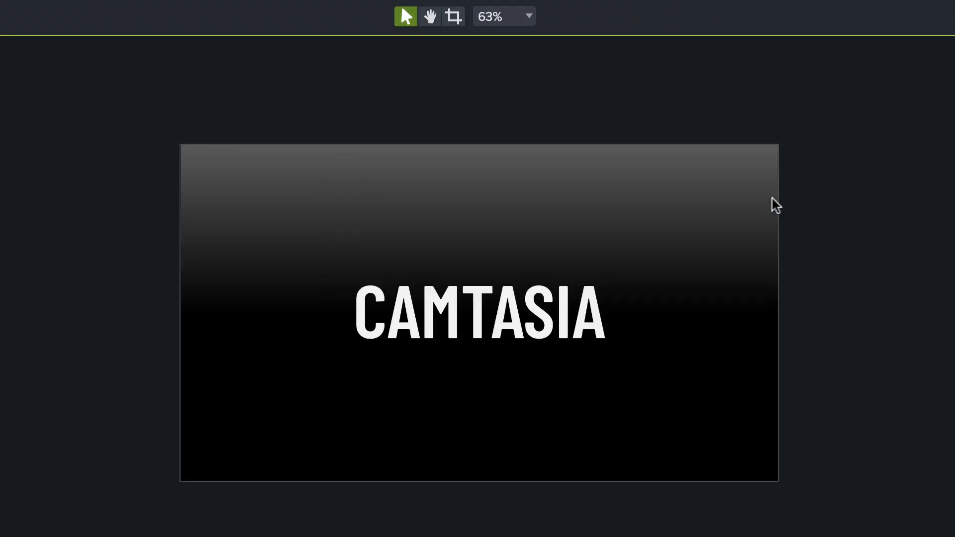
- Try to rotate the black gradient rectangle a quarter turn about its center on the canvas
click(642, 339)
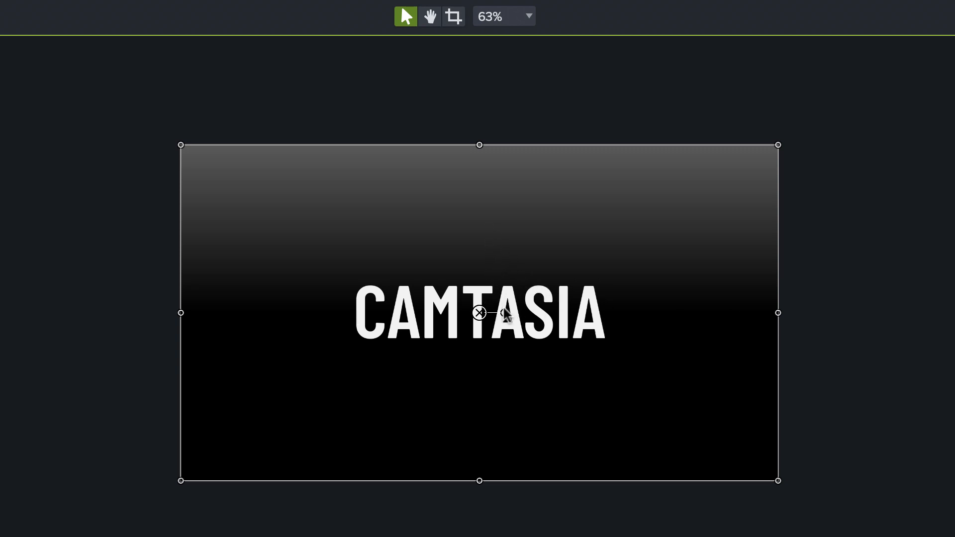
mouse_move(503, 311)
mouse_down()
mouse_move(492, 329)
mouse_move(465, 331)
mouse_move(477, 321)
mouse_move(480, 336)
mouse_up()
drag(480, 331, 481, 330)
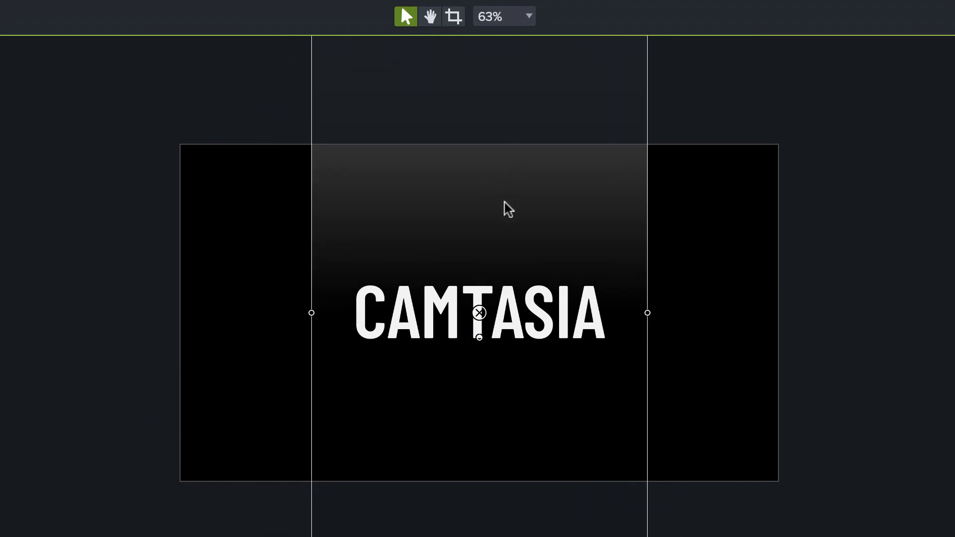
click(517, 267)
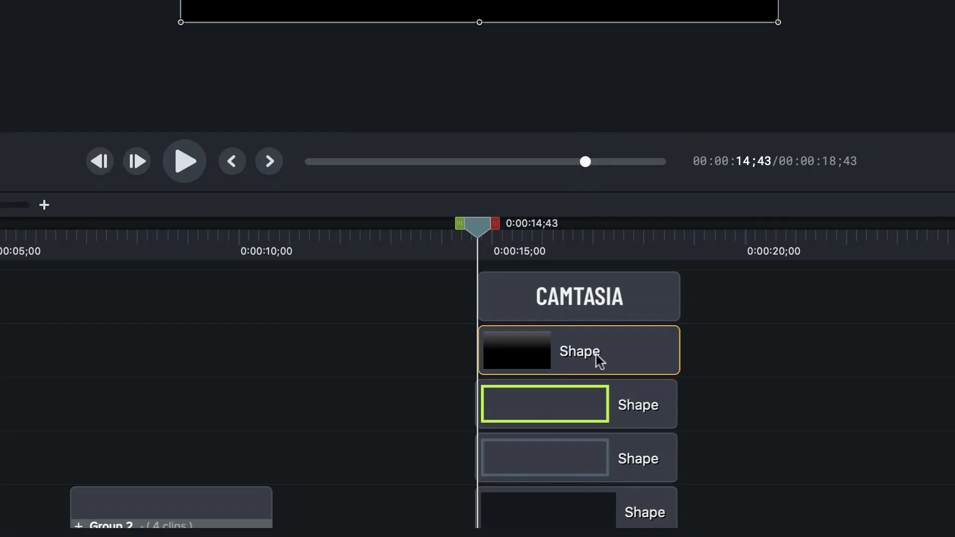
- Put the black gradient rectangle on Track 4 into a group of its own
key(ctrl+g)
click(735, 357)
click(624, 354)
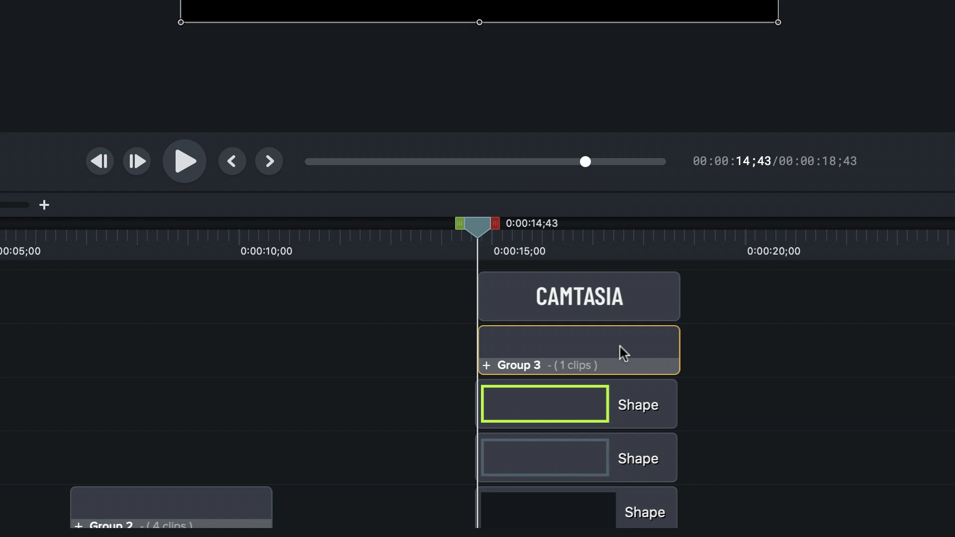
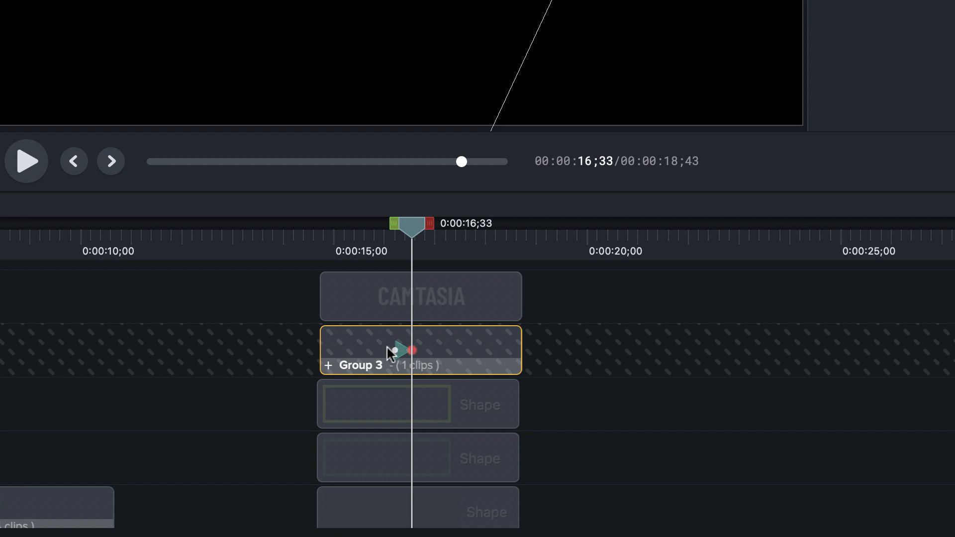
- Lengthen the Group 3 animation on Track 4 by extending its start back to 0:00:15;33
key(super+=)
key(super+=)
key(super+=)
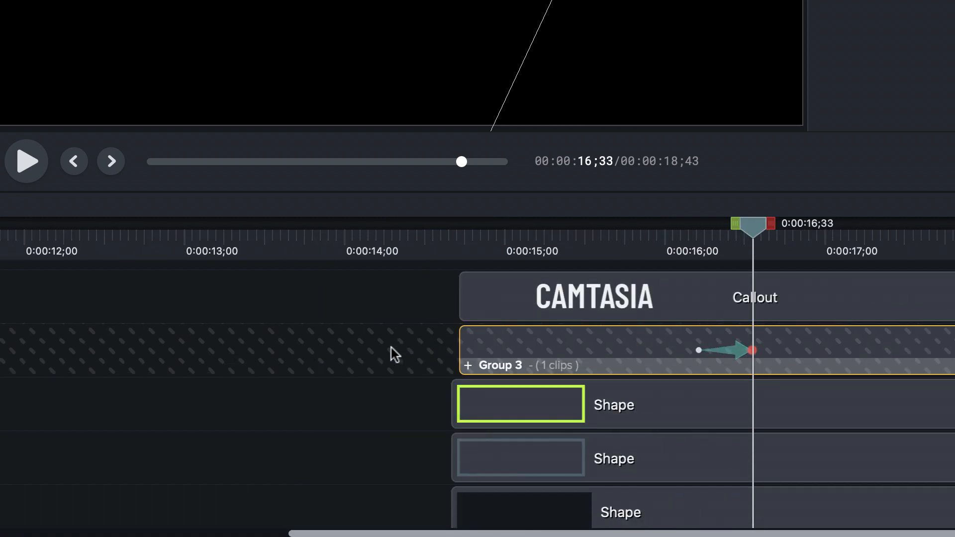
click(699, 348)
drag(699, 349, 590, 346)
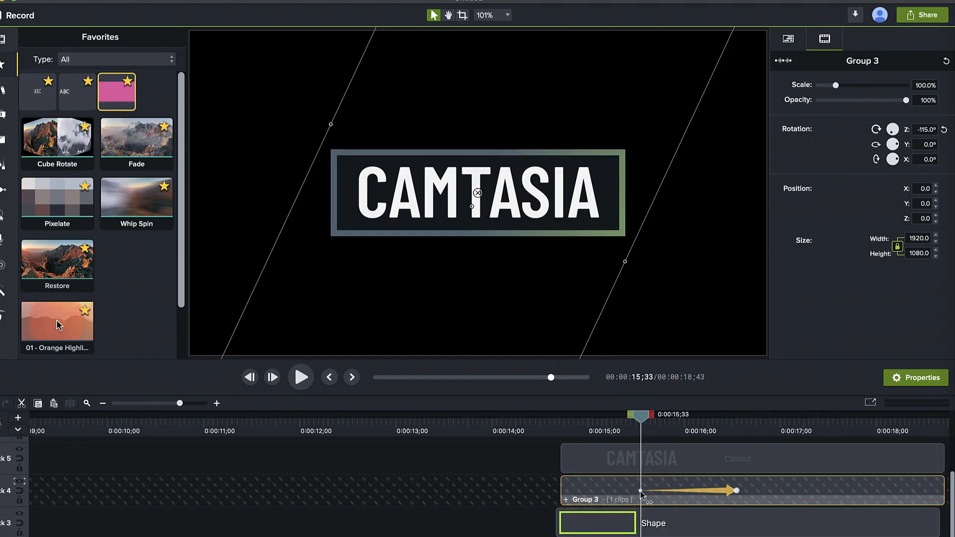
- With the playhead at 0:00:15;33, nudge the rotated Group 3 matte left to X position -1170
key(shift+Left)
key(shift+Left)
key(shift+Left)
key(shift+Left)
key(shift+Left)
key(shift+Left)
key(shift+Left)
key(shift+Left)
key(shift+Left)
key(shift+Left)
key(shift+Left)
key(shift+Left)
key(shift+Left)
key(shift+Left)
key(shift+Left)
key(shift+Left)
key(shift+Left)
key(shift+Left)
key(shift+Left)
key(shift+Left)
key(shift+Left)
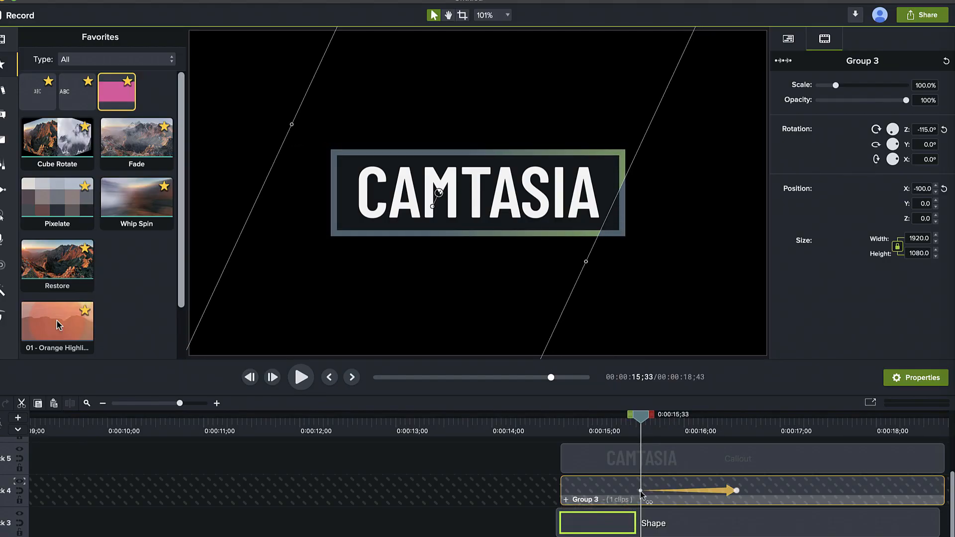
key(shift+Left)
key(shift+Left)
key(shift+Left)
key(shift+Left)
key(shift+Left)
key(shift+Left)
key(shift+Left)
key(shift+Left)
key(shift+Left)
key(shift+Left)
key(shift+Left)
key(shift+Left)
key(shift+Left)
key(shift+Left)
key(shift+Left)
key(shift+Left)
key(shift+Left)
key(shift+Left)
key(shift+Left)
key(shift+Left)
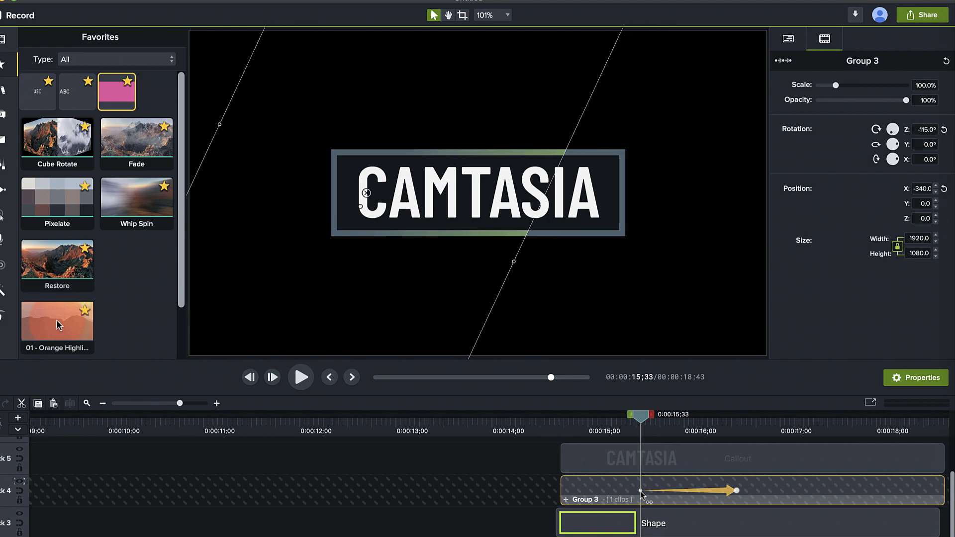
key(shift+Left)
key(shift+Left)
key(shift+Left)
key(shift+Left)
key(shift+Left)
key(shift+Left)
key(shift+Left)
key(shift+Left)
key(shift+Left)
key(shift+Left)
key(shift+Left)
key(shift+Left)
key(shift+Left)
key(shift+Left)
key(shift+Left)
key(shift+Left)
key(shift+Left)
key(shift+Left)
key(shift+Left)
key(shift+Left)
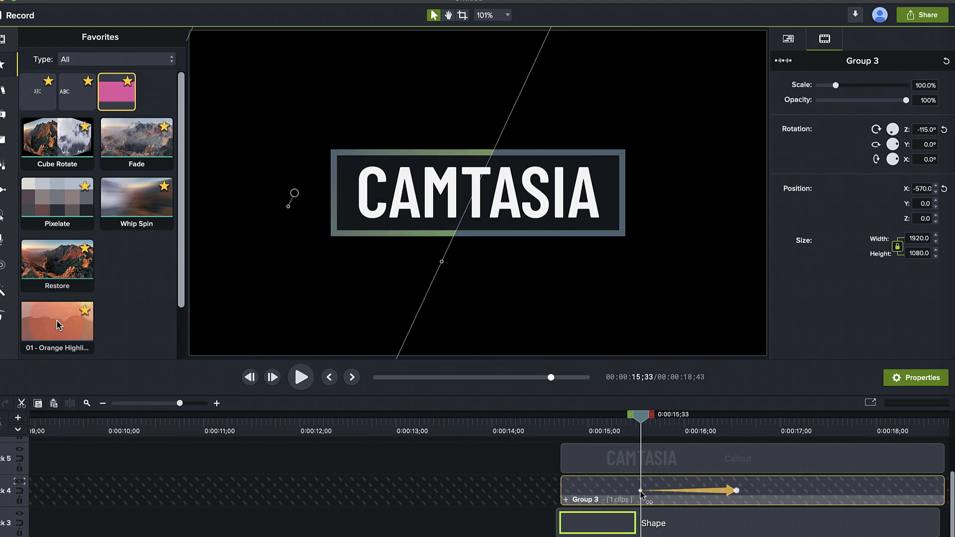
key(shift+Left)
key(shift+Left)
key(shift+Left)
key(shift+Left)
key(shift+Left)
key(shift+Left)
key(shift+Left)
key(shift+Left)
key(shift+Left)
key(shift+Left)
key(shift+Left)
key(shift+Left)
key(shift+Left)
key(shift+Left)
key(shift+Left)
key(shift+Left)
key(shift+Left)
key(shift+Left)
key(shift+Left)
key(shift+Left)
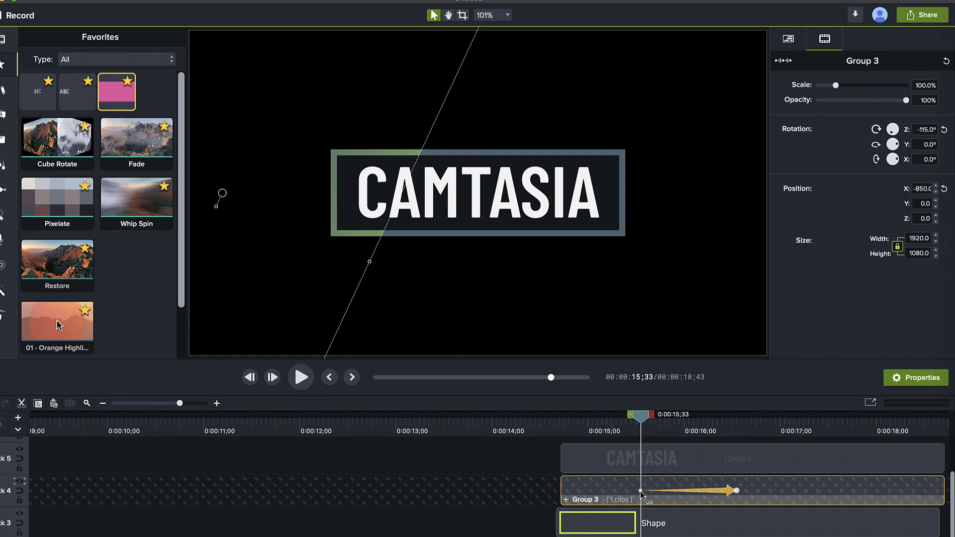
key(shift+Left)
key(shift+Left)
key(shift+Left)
key(shift+Left)
key(shift+Left)
key(shift+Left)
key(shift+Left)
key(shift+Left)
key(shift+Left)
key(shift+Left)
key(shift+Left)
key(shift+Left)
key(shift+Left)
key(shift+Left)
key(shift+Left)
key(shift+Left)
key(shift+Left)
key(shift+Left)
key(shift+Left)
key(shift+Left)
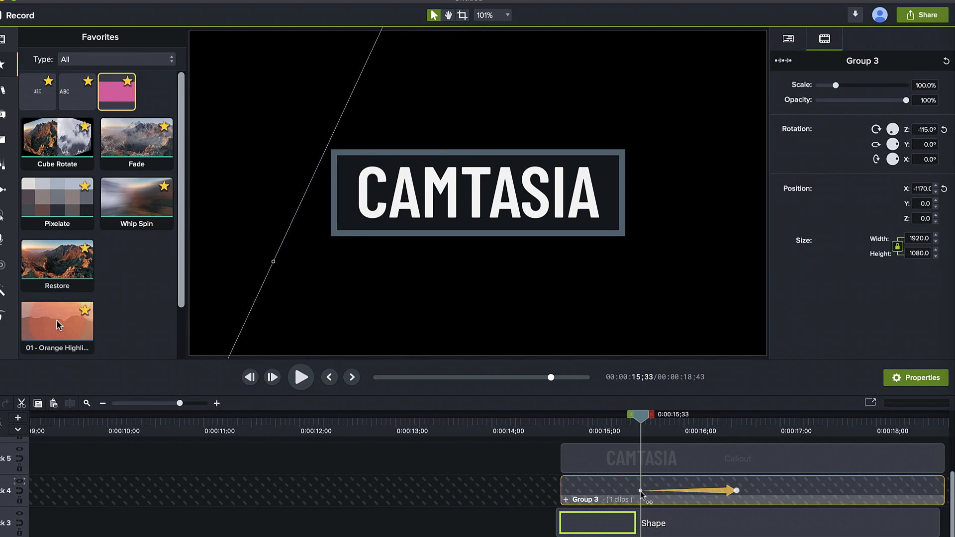
- Scrub from 0:00:15;33 to 0:00:16;52 to examine how the green outline is revealed by the matte
click(533, 453)
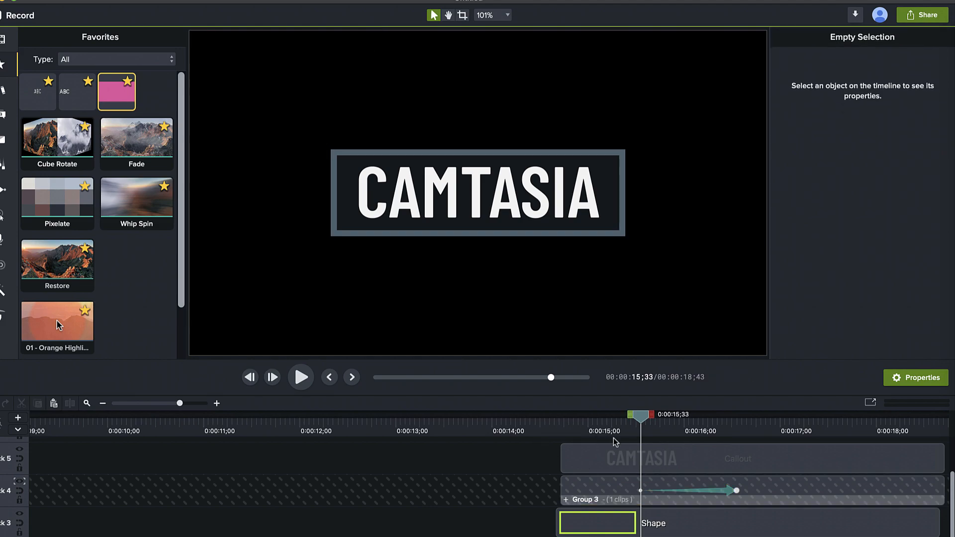
click(607, 488)
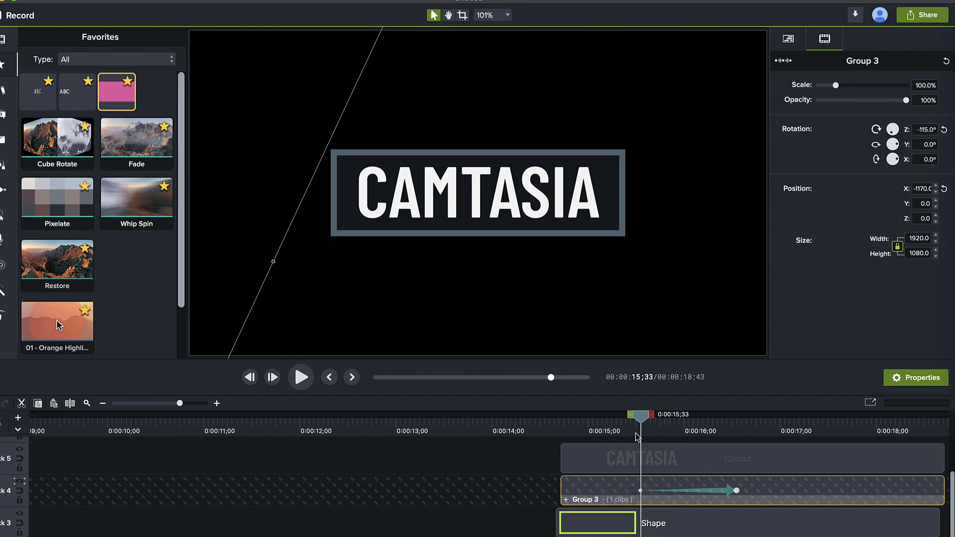
drag(645, 421, 772, 453)
click(513, 463)
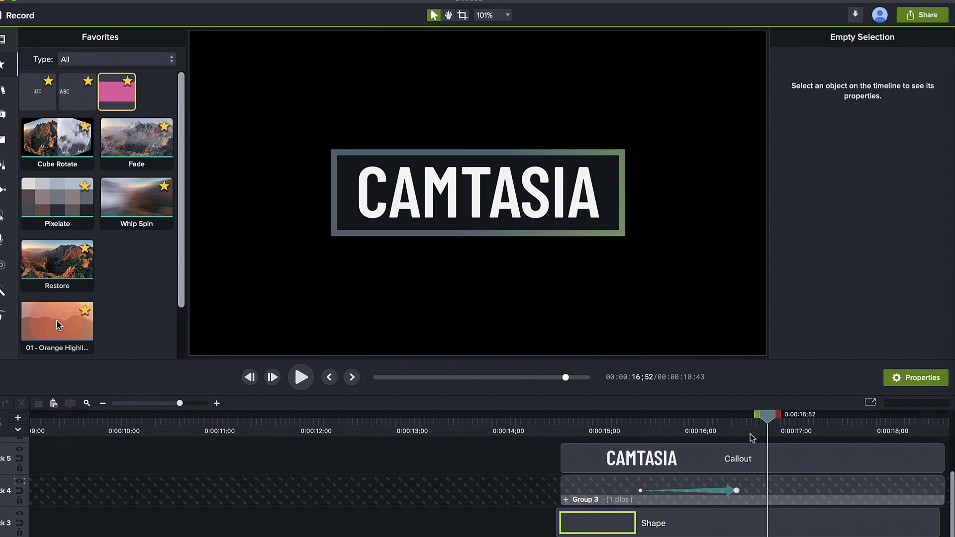
- Shift the CAMTASIA title and the Group 3 matte together so they start at 0:00:14;39, in line with the shapes below
drag(766, 416, 554, 414)
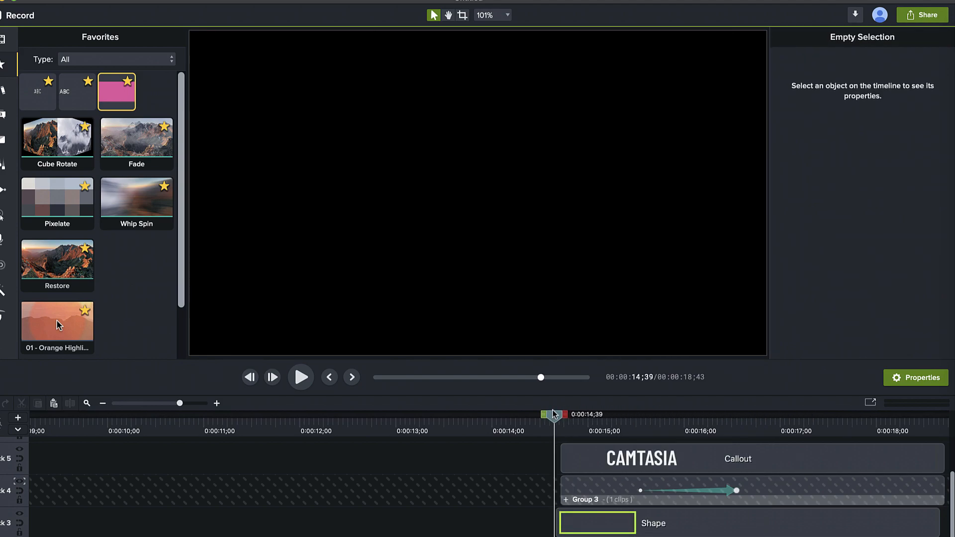
click(592, 467)
shift+click(592, 482)
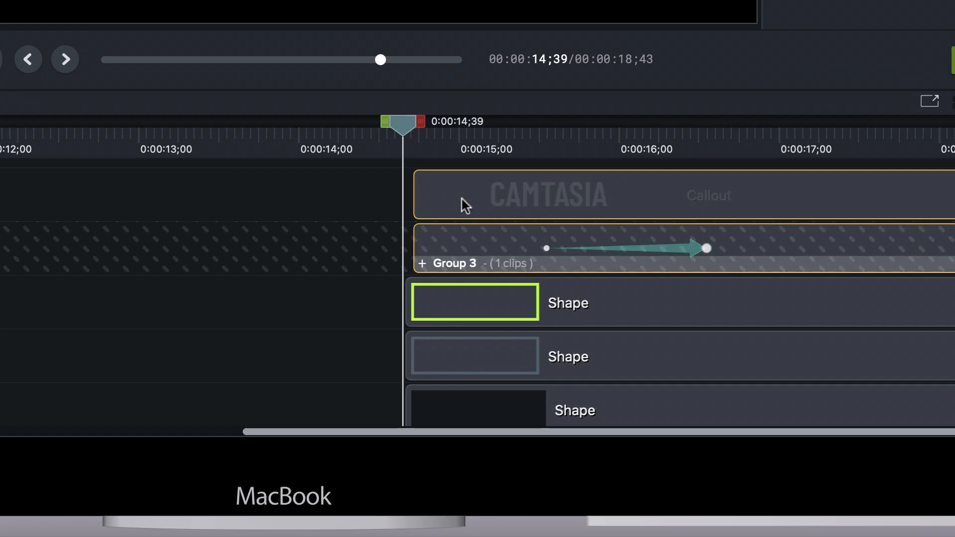
key(super+g)
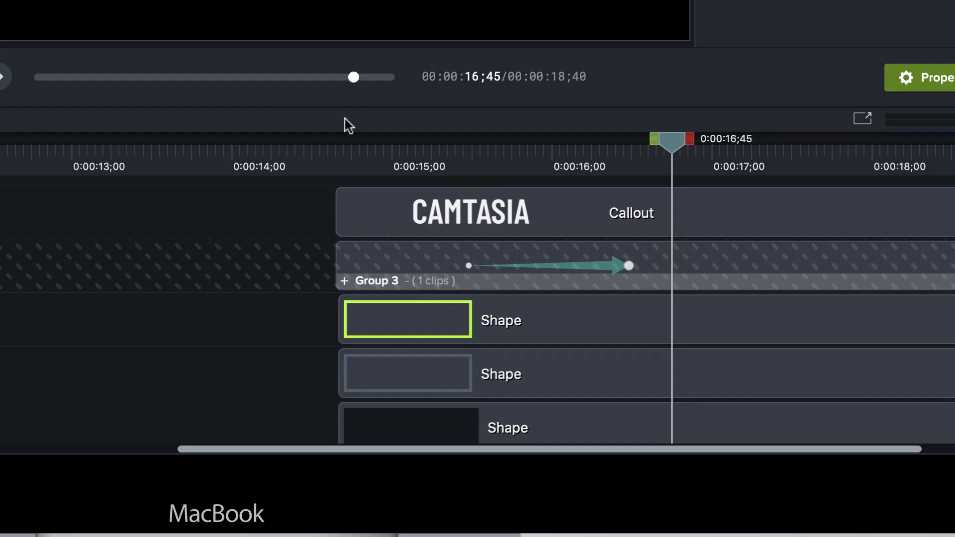
- Group the CAMTASIA title, the Group 3 matte and the three shapes beneath them into a single group
drag(267, 196, 450, 451)
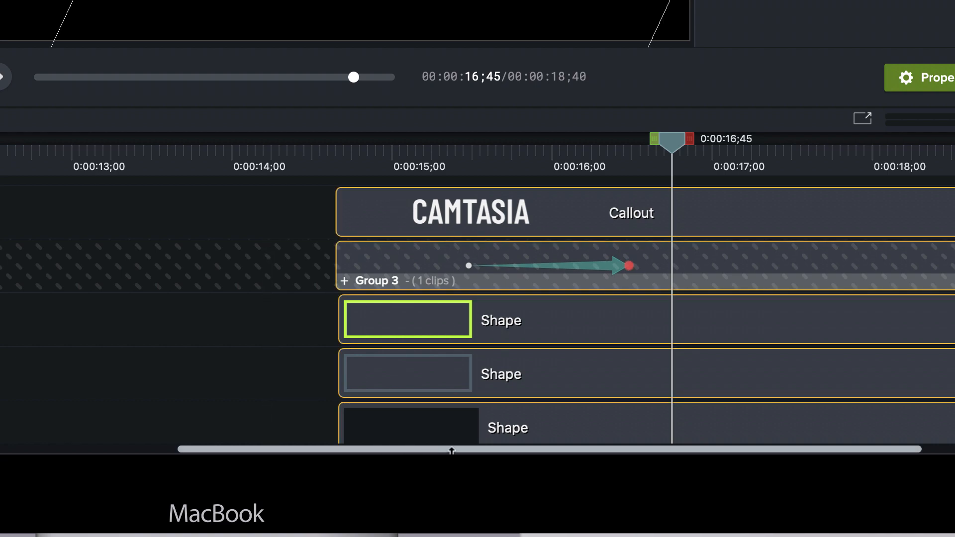
key(super+g)
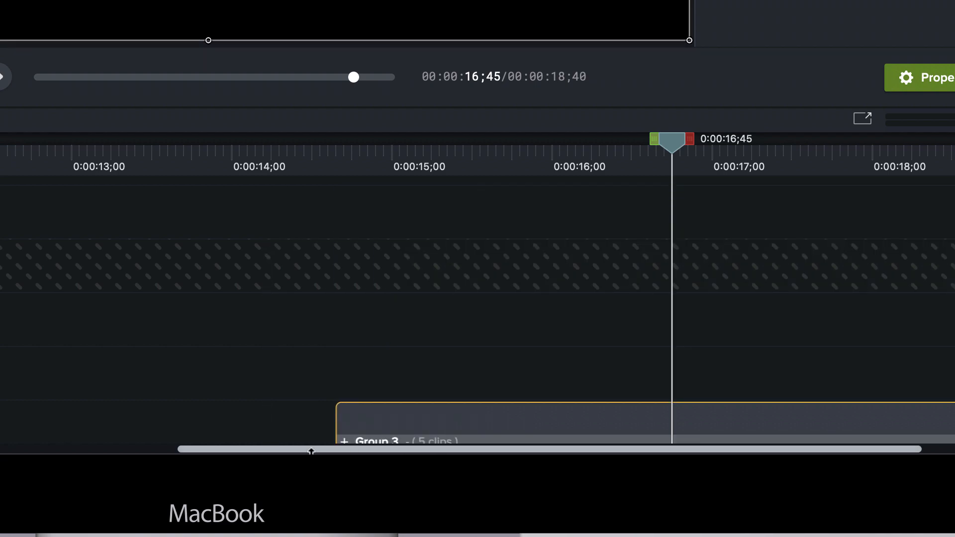
scroll(359, 341, down, 1)
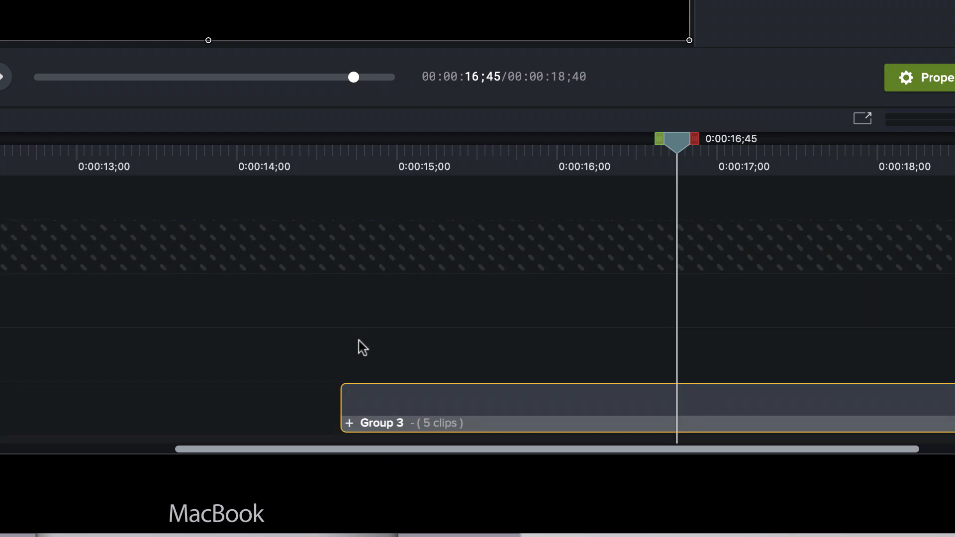
- Check inside the new Group 3, return to the main timeline and set Track 4's matte mode to None
double_click(414, 432)
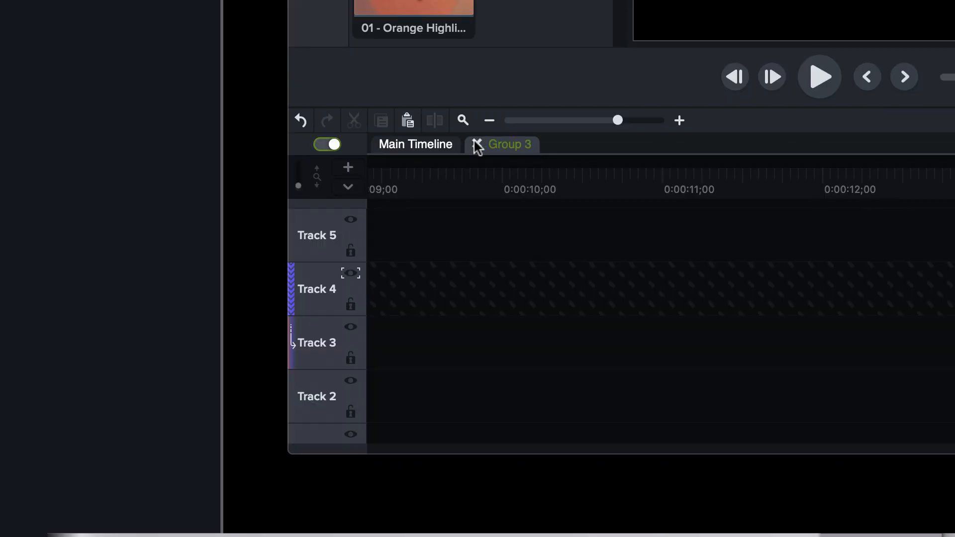
click(477, 143)
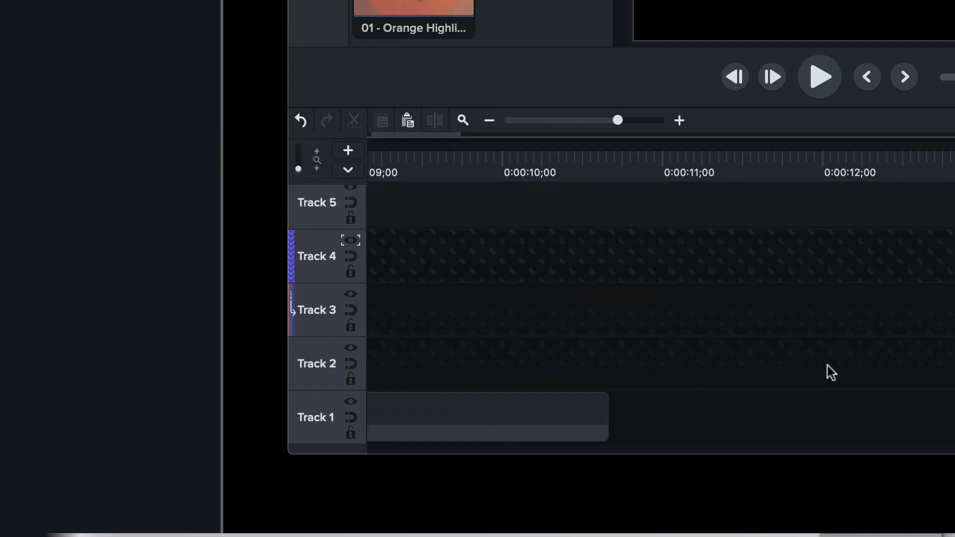
click(350, 243)
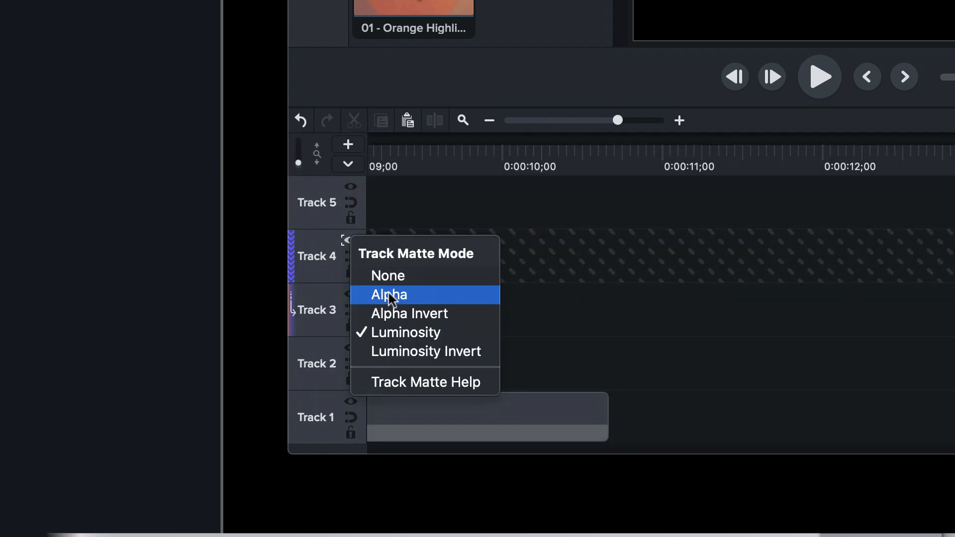
click(393, 277)
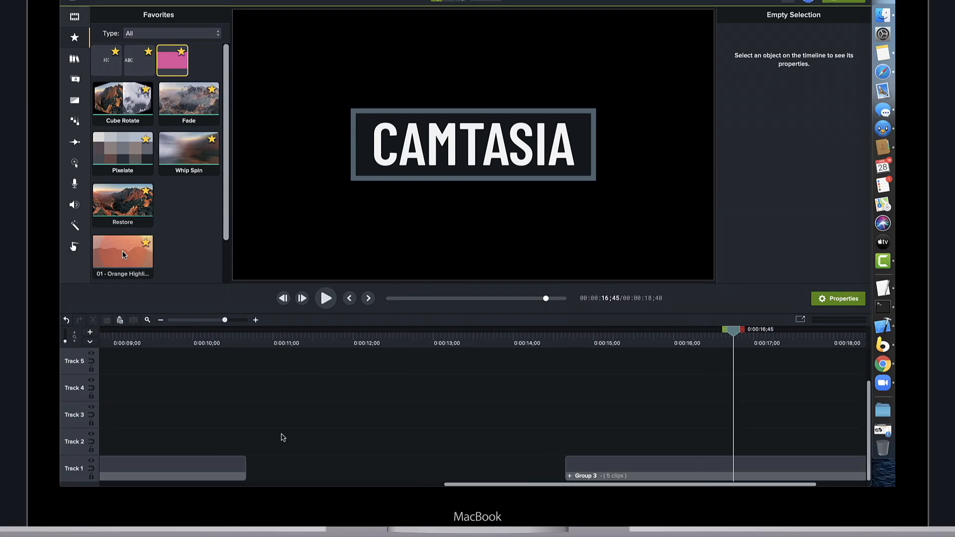
- Fit all three groups in the timeline view and play the Group 2 animation from 0:00:06;28
scroll(282, 437, left, 5)
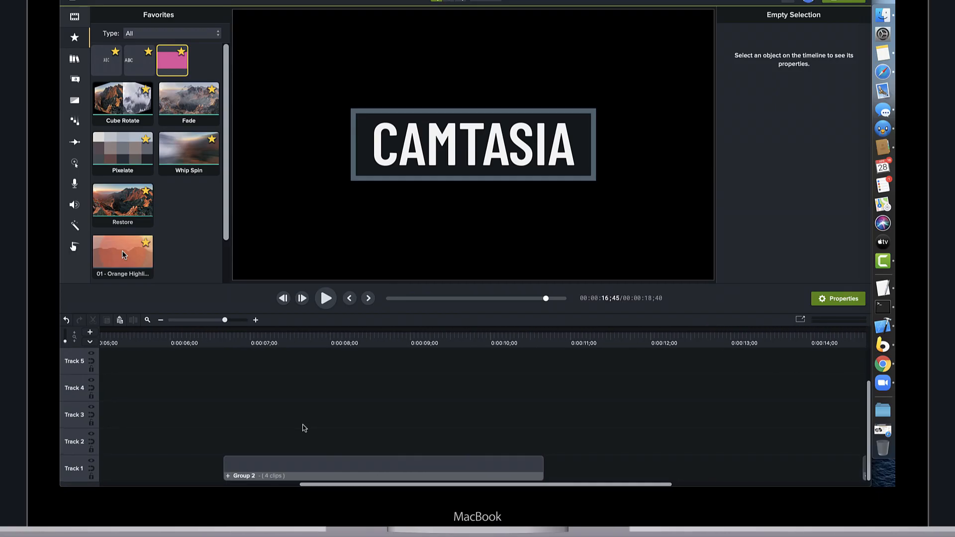
key(super+minus)
key(super+minus)
key(super+minus)
drag(369, 344, 319, 352)
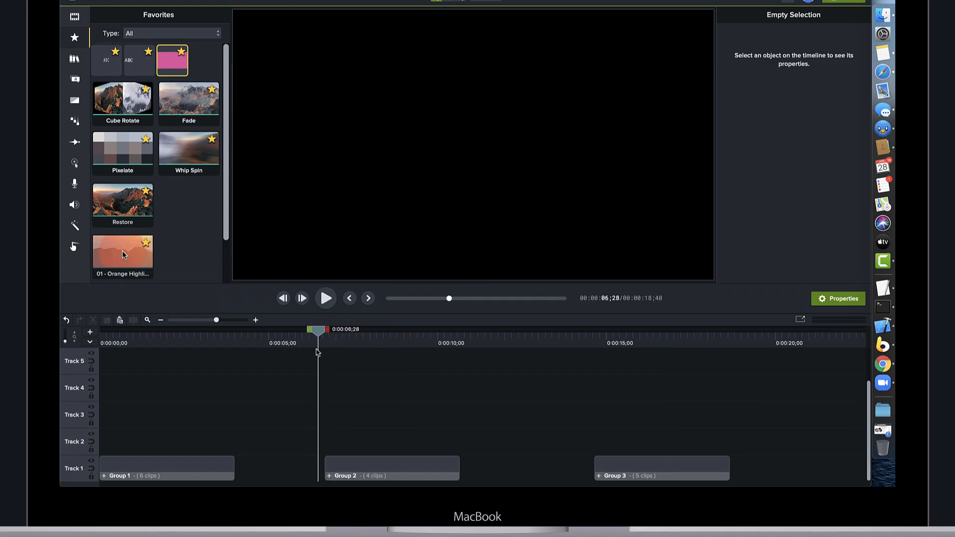
key(space)
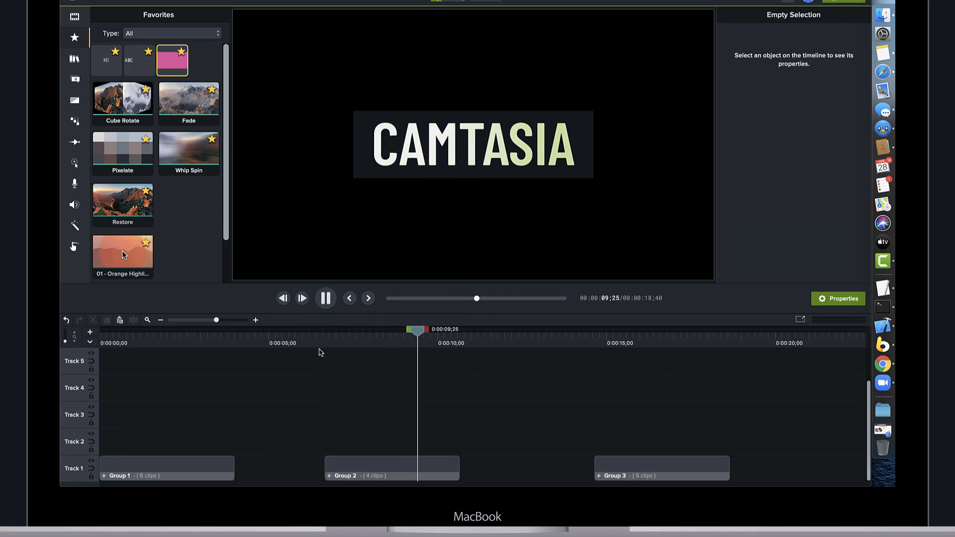
key(space)
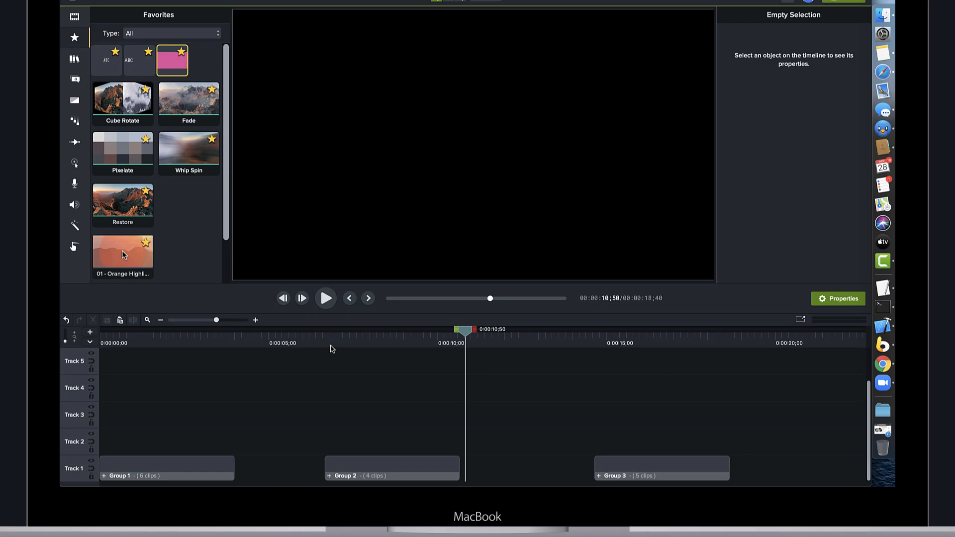
- Replay Group 2, stop at 0:00:09;14 and open the group to examine its layers
click(335, 344)
key(space)
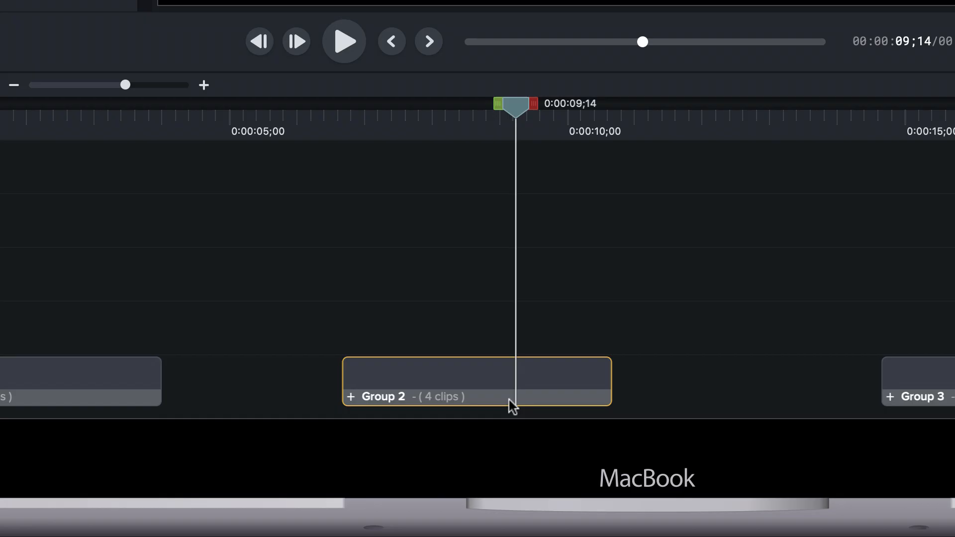
double_click(512, 404)
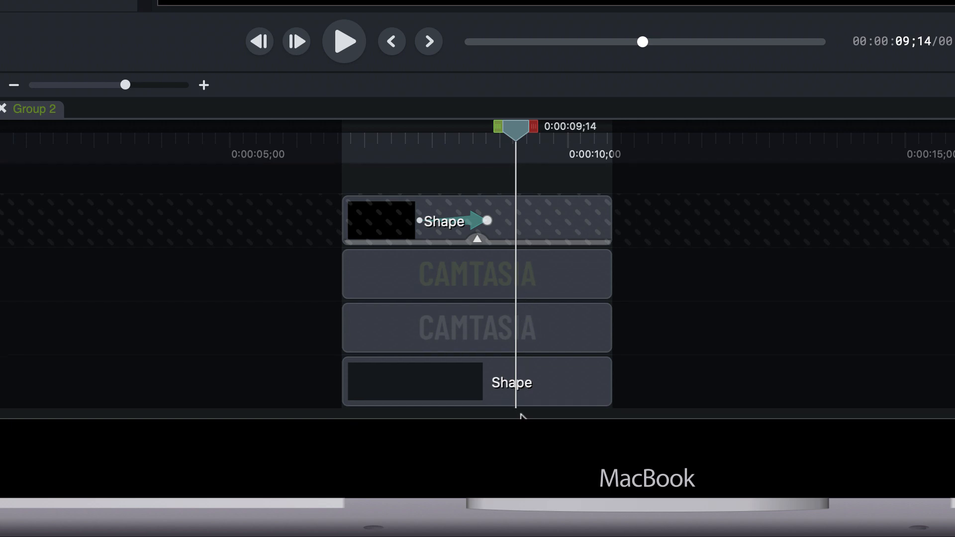
- Isolate Tracks 1, 2 and 3 of Group 2 one at a time to examine each layer on the canvas
click(522, 397)
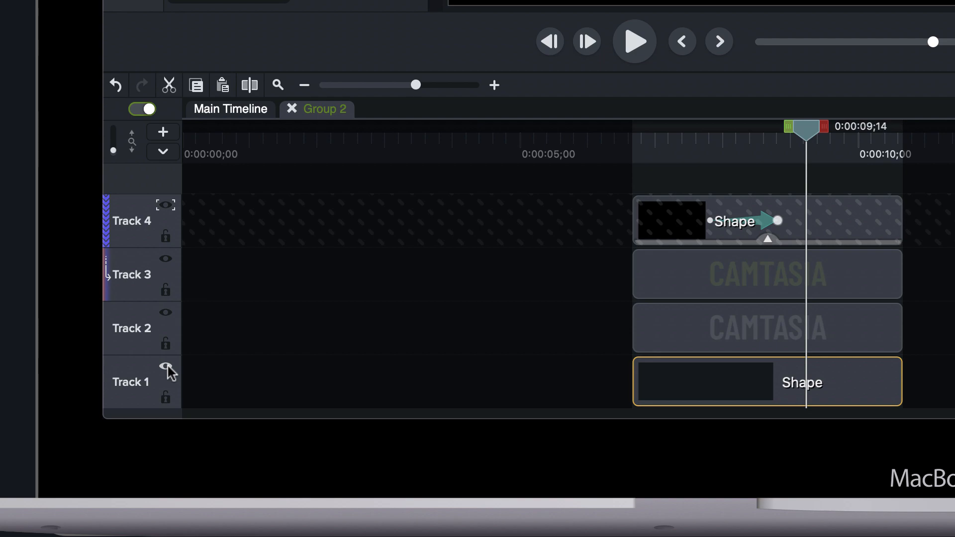
click(166, 366)
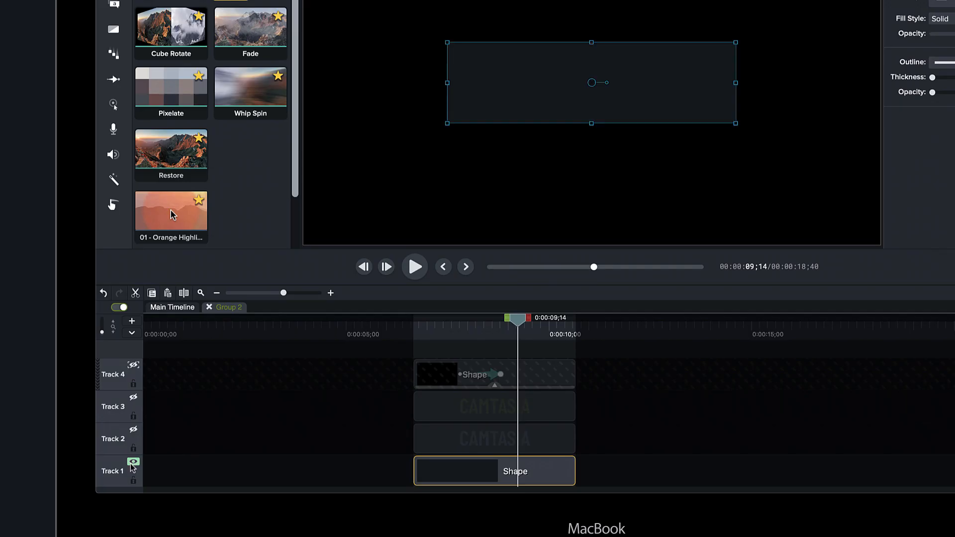
click(134, 463)
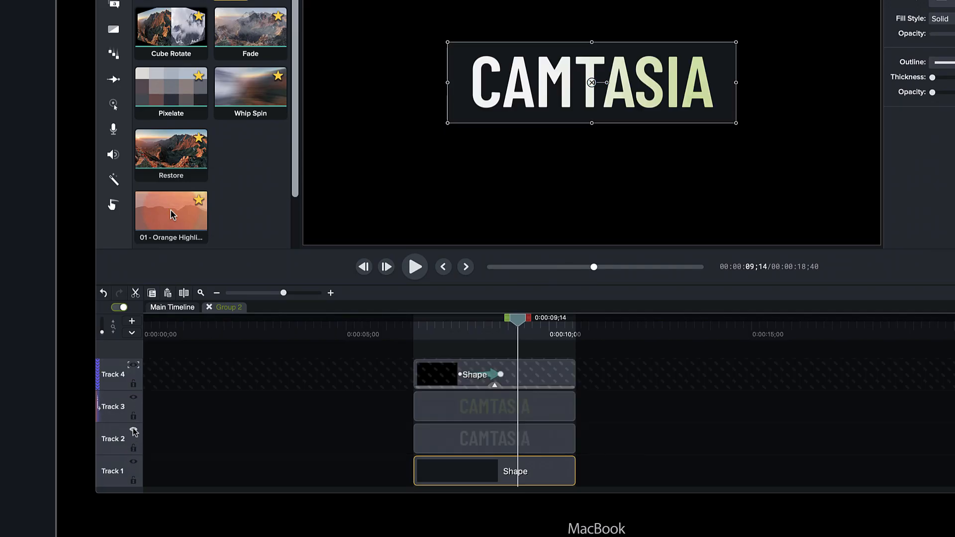
click(133, 431)
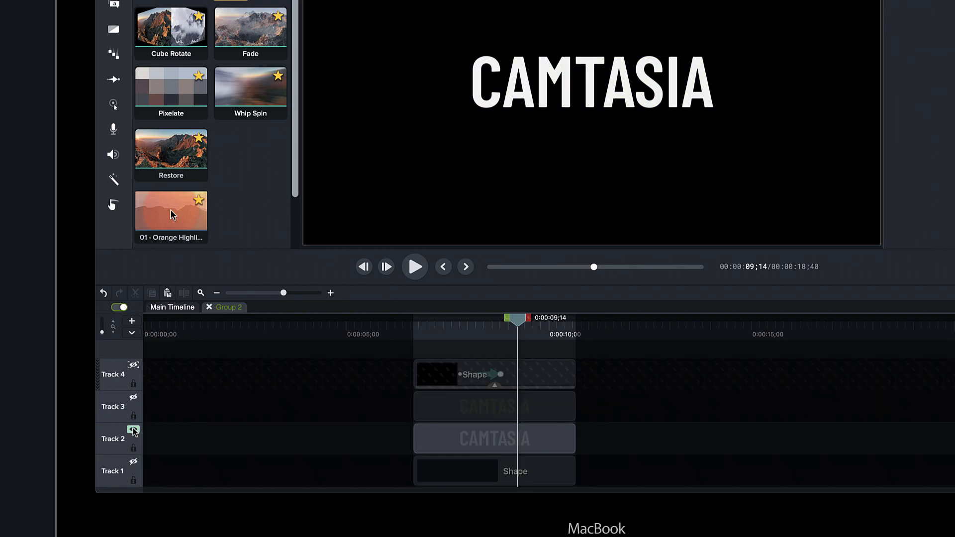
click(133, 431)
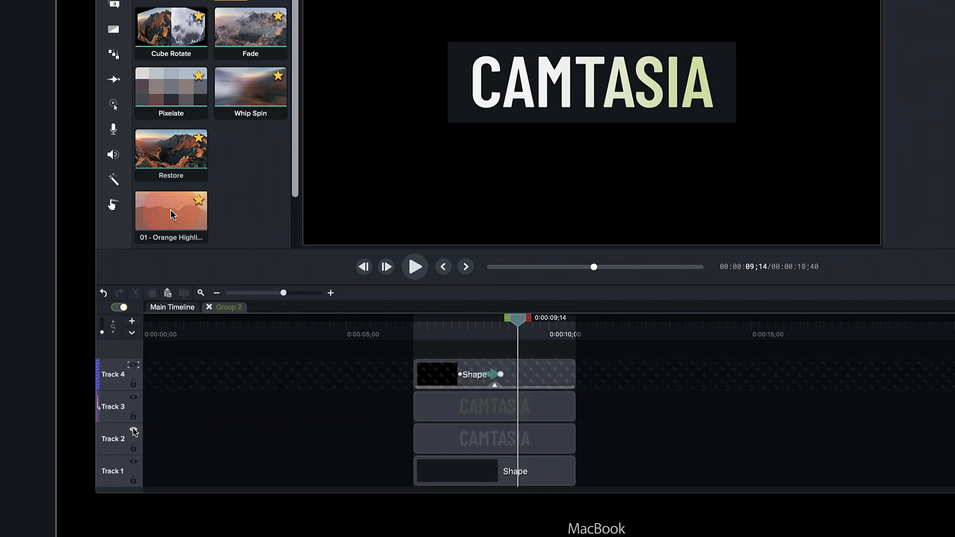
click(133, 397)
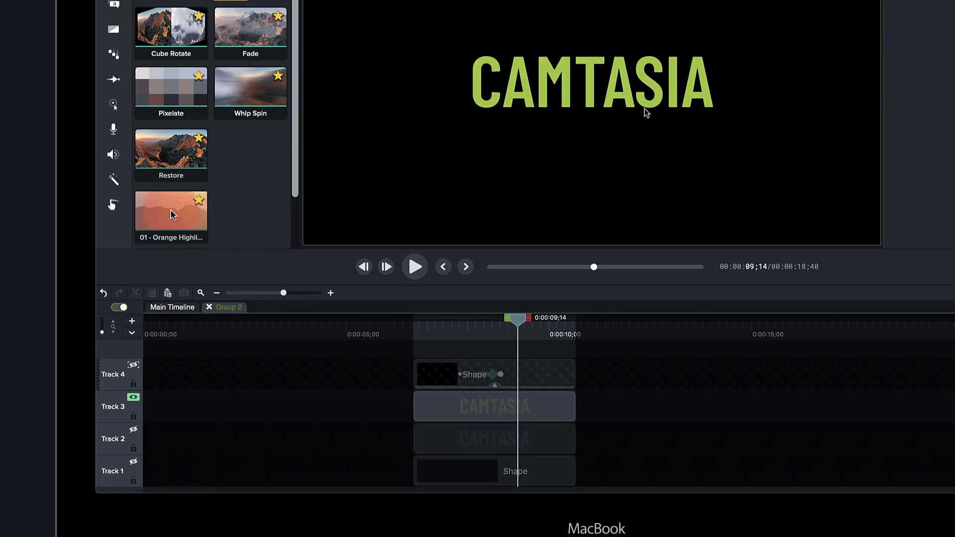
alt+click(133, 397)
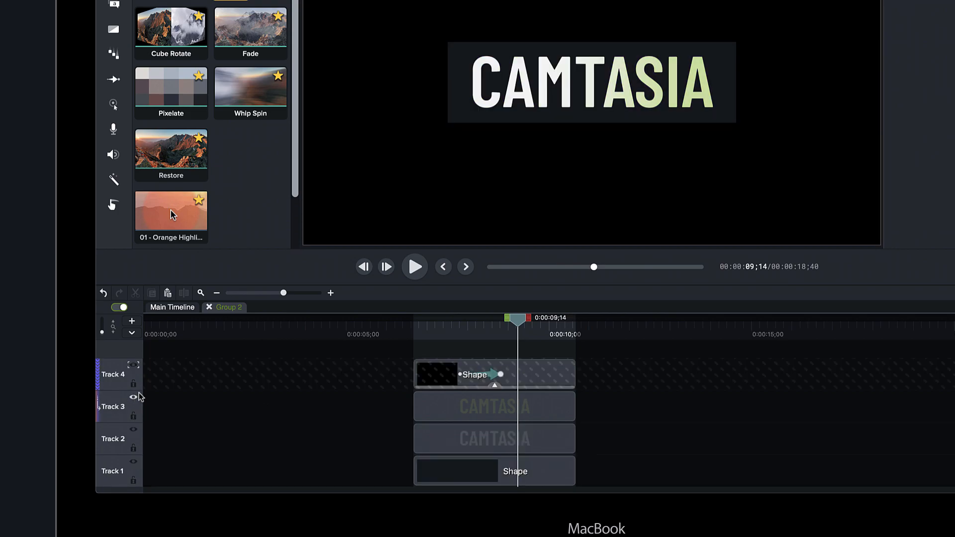
- Check the effects on the Track 4 shape, then view Track 4 alone with the playhead at 0:00:08;34
click(492, 386)
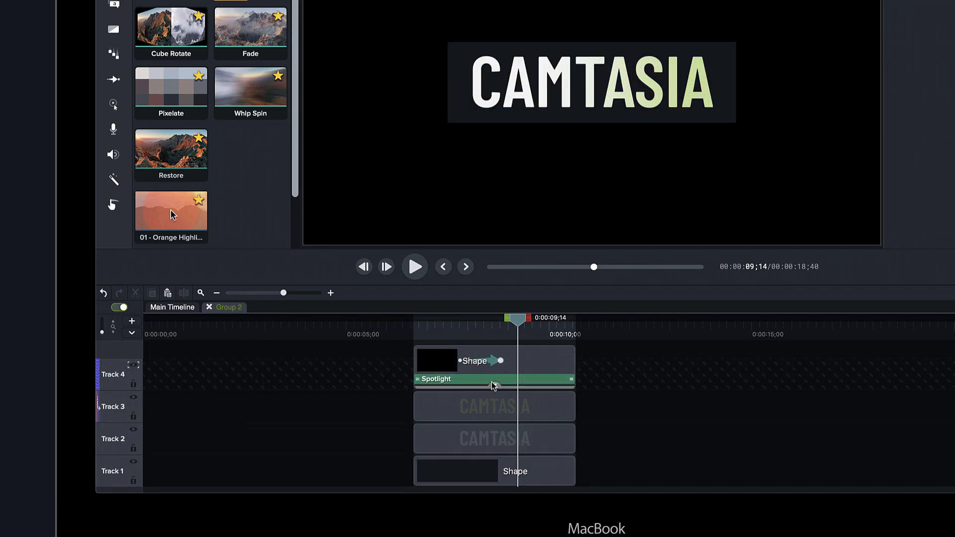
click(529, 364)
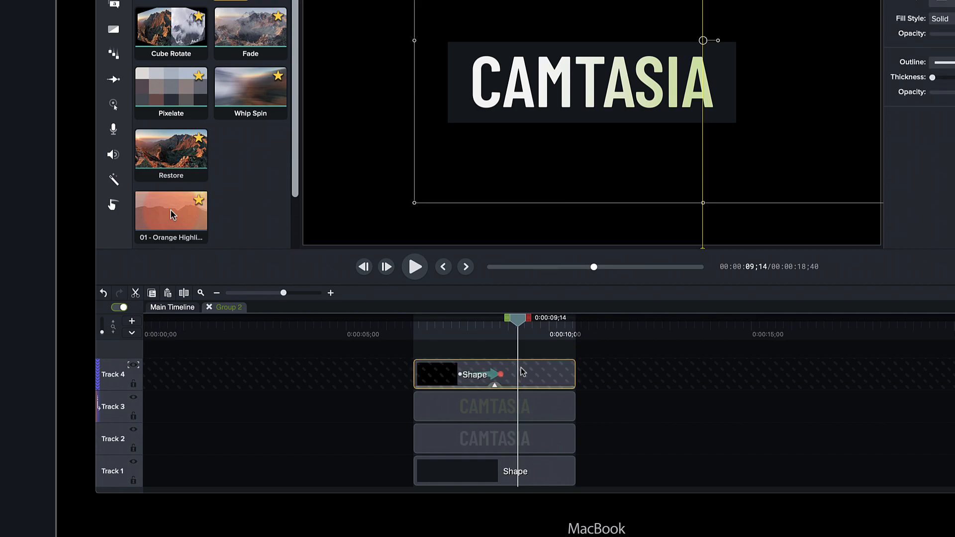
drag(520, 322, 492, 337)
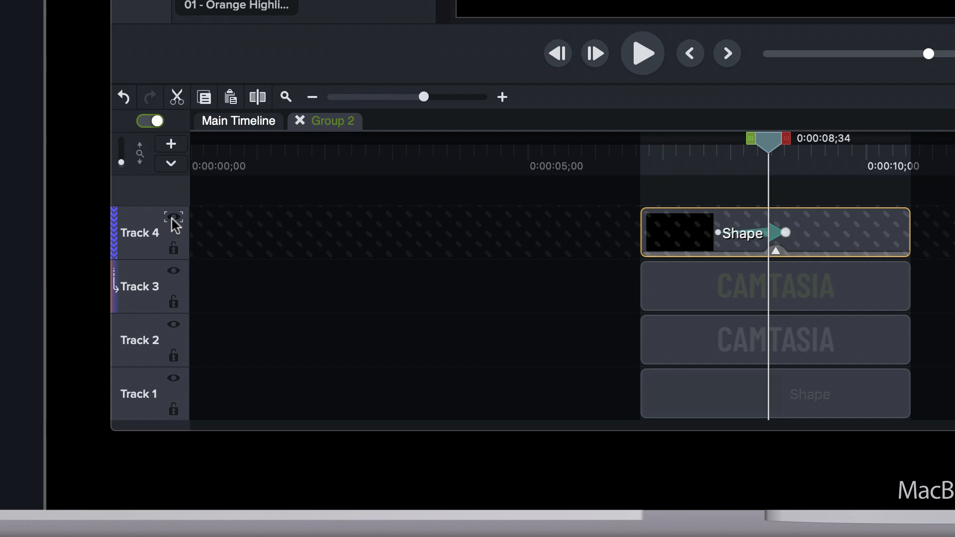
click(174, 217)
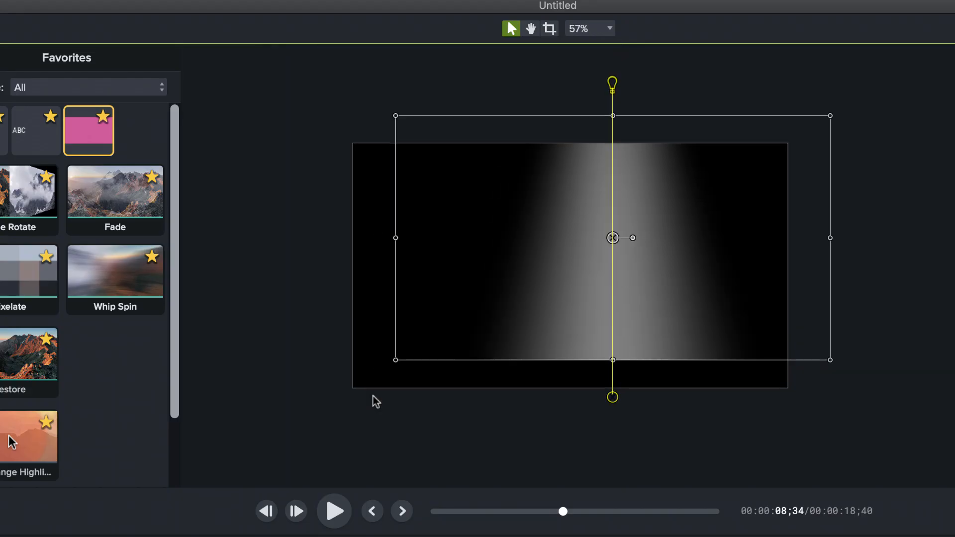
click(606, 455)
click(724, 330)
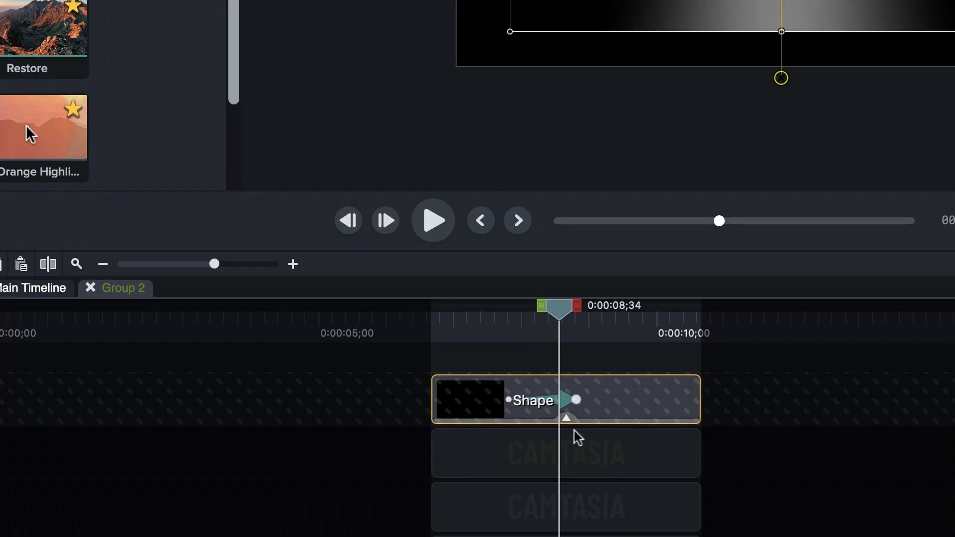
- Examine the Track 4 shape's Spotlight effect, including its direction handle and its Brightness, Focus and Opacity settings
click(567, 419)
click(597, 410)
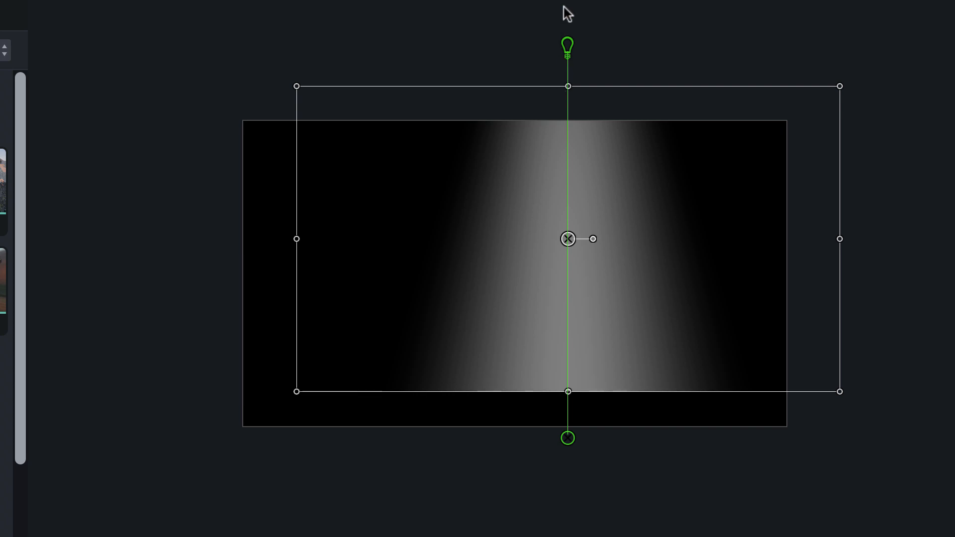
mouse_move(563, 44)
mouse_down()
mouse_move(439, 49)
mouse_move(578, 41)
mouse_move(728, 99)
mouse_move(504, 49)
mouse_move(637, 60)
mouse_move(539, 47)
mouse_move(690, 78)
mouse_move(566, 49)
mouse_up()
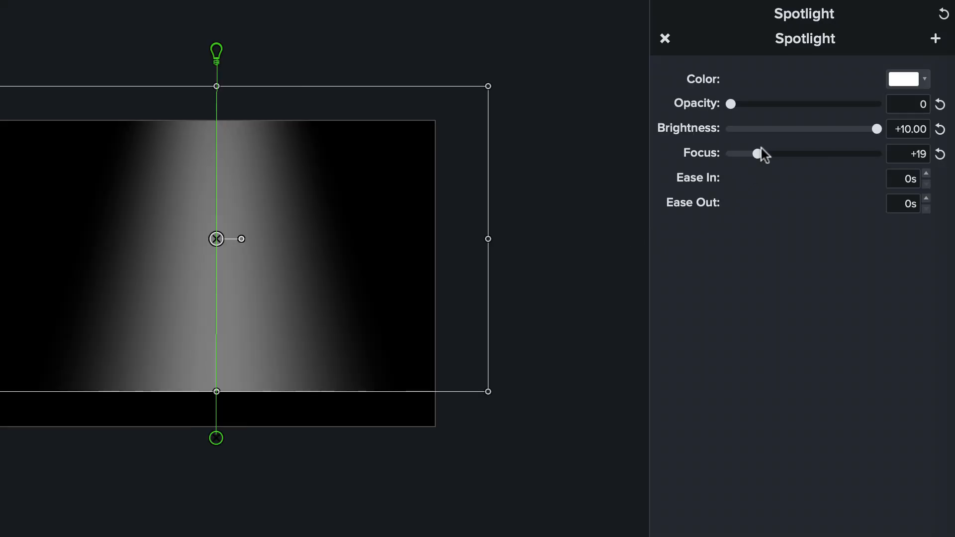
mouse_move(874, 128)
mouse_down()
mouse_move(780, 129)
mouse_move(876, 130)
mouse_up()
mouse_move(753, 154)
mouse_down()
mouse_move(821, 158)
mouse_move(753, 154)
mouse_move(789, 158)
mouse_move(750, 158)
mouse_move(757, 163)
mouse_up()
drag(730, 104, 700, 98)
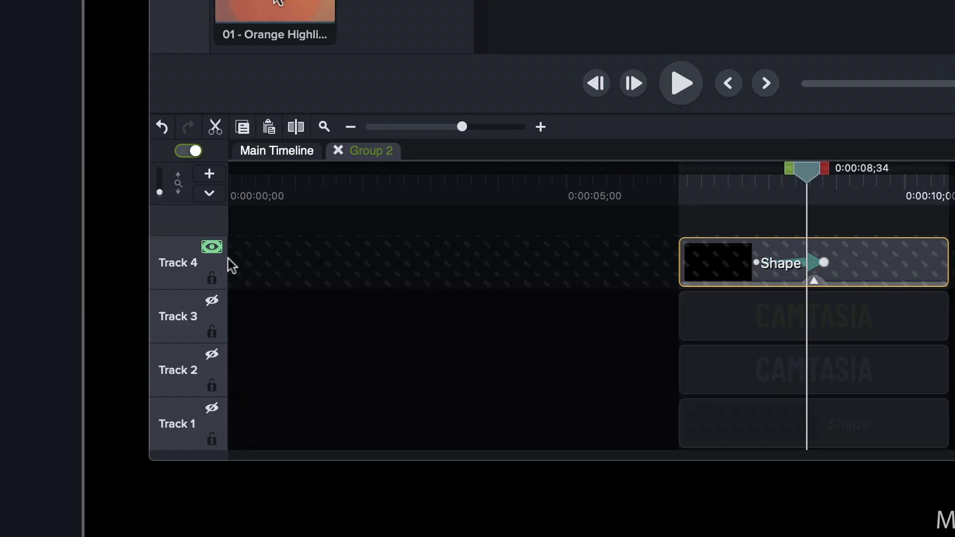
- Show all tracks again, check Track 4's matte mode and scrub the title animation from 0:00:07;16 to 0:00:09;21
click(214, 249)
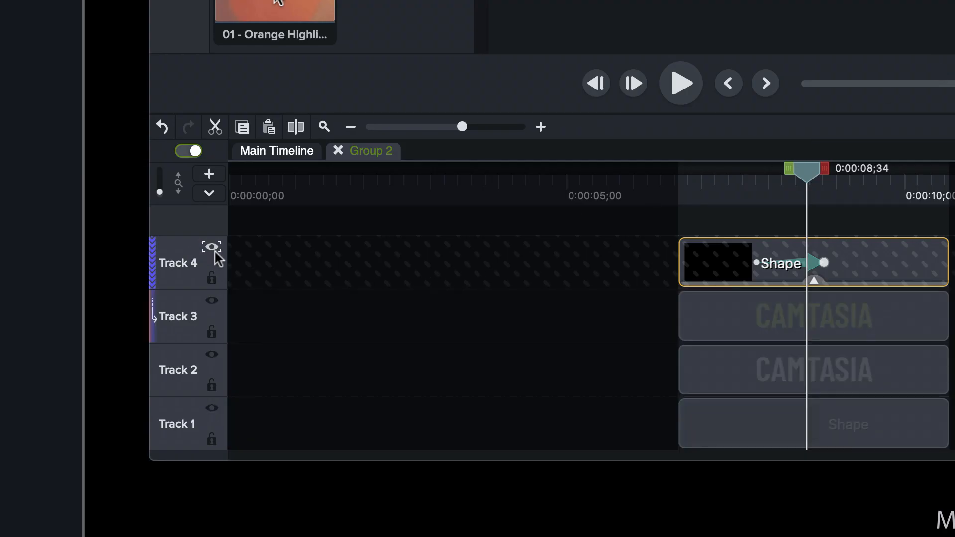
right_click(215, 250)
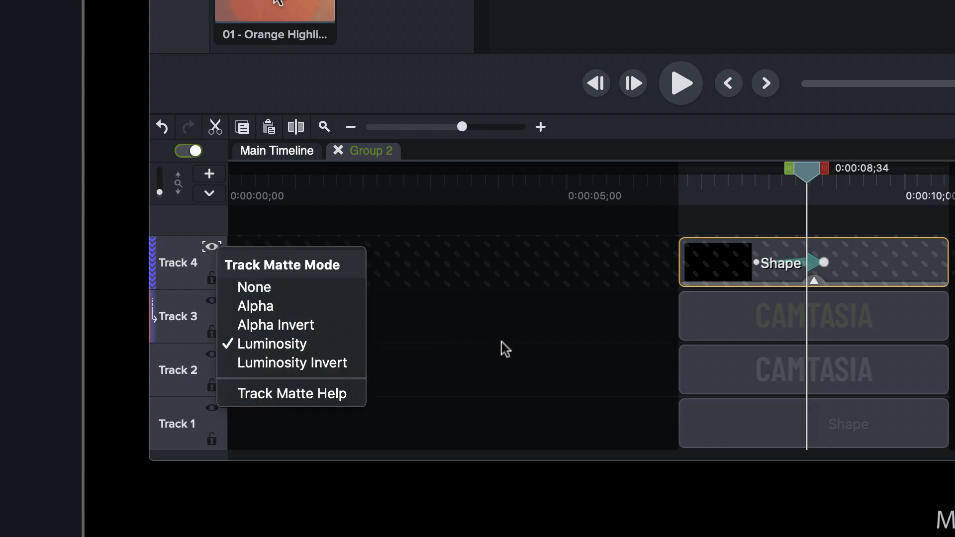
click(522, 347)
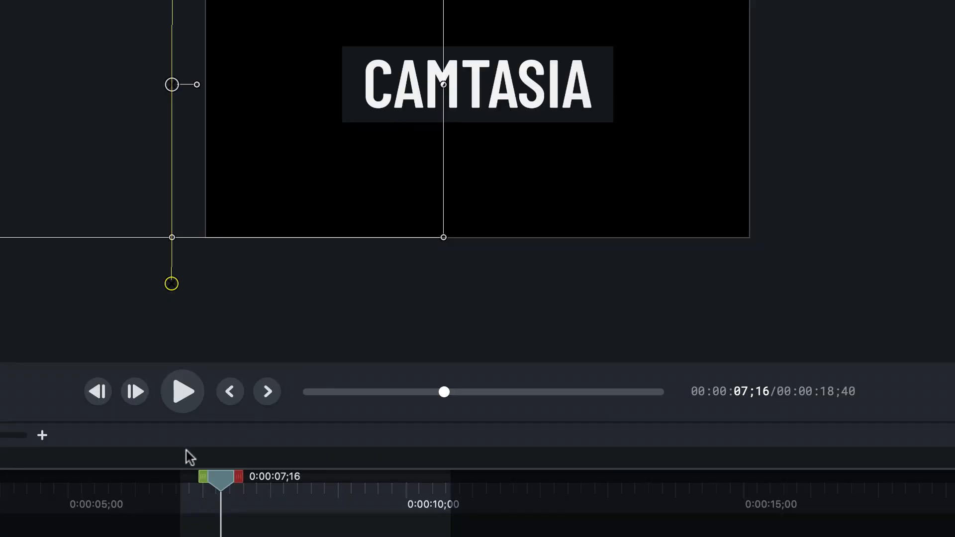
drag(223, 474, 363, 482)
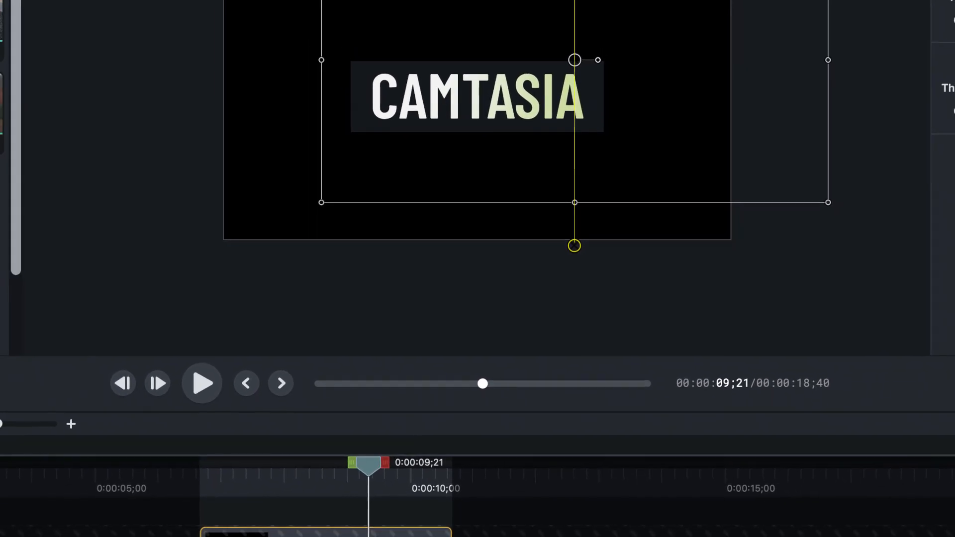